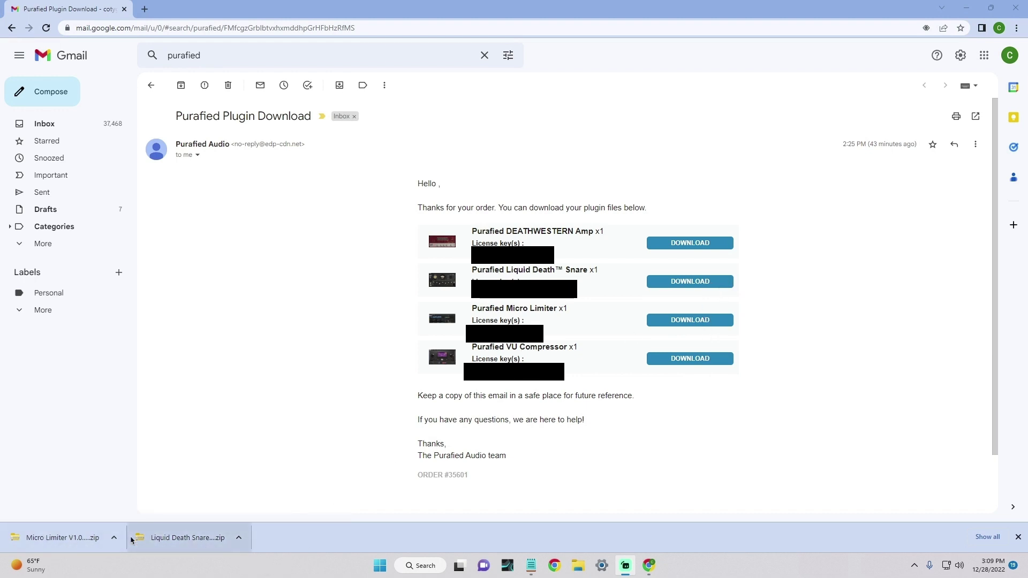
- Focus the Chrome window showing the Purafied order email and its downloads
{"action": "left_click", "coordinate": [203, 545]}
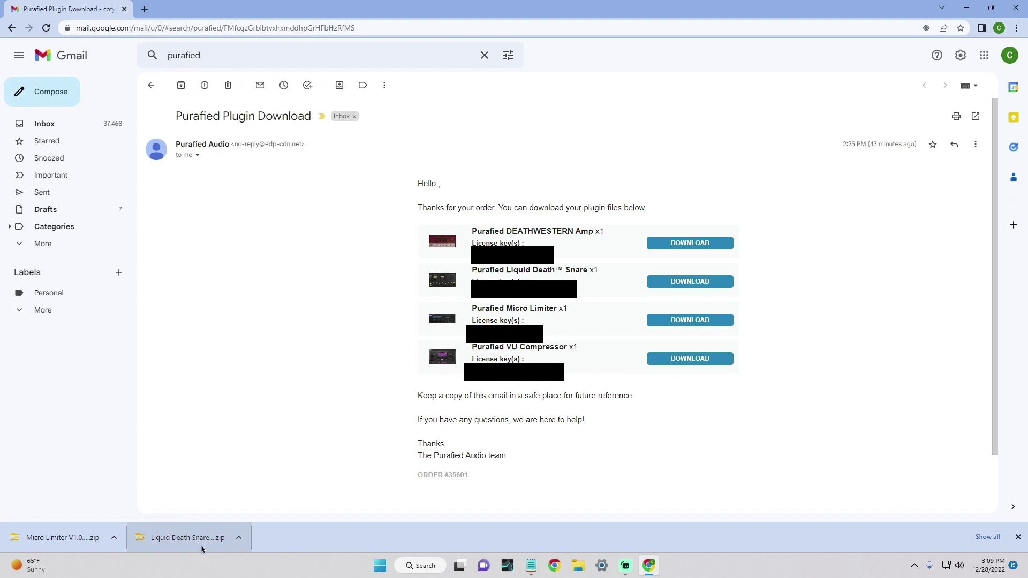
- Open the Liquid Death Snare zip and browse into Liquid Death Snare V1.0.2 > (PC)
{"action": "left_click", "coordinate": [202, 547]}
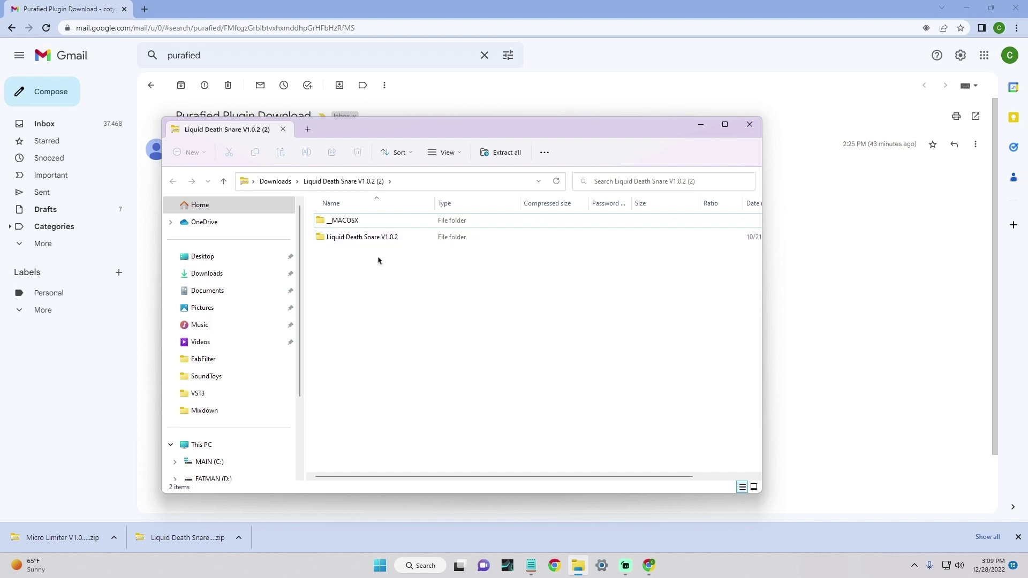
{"action": "double_click", "coordinate": [377, 238]}
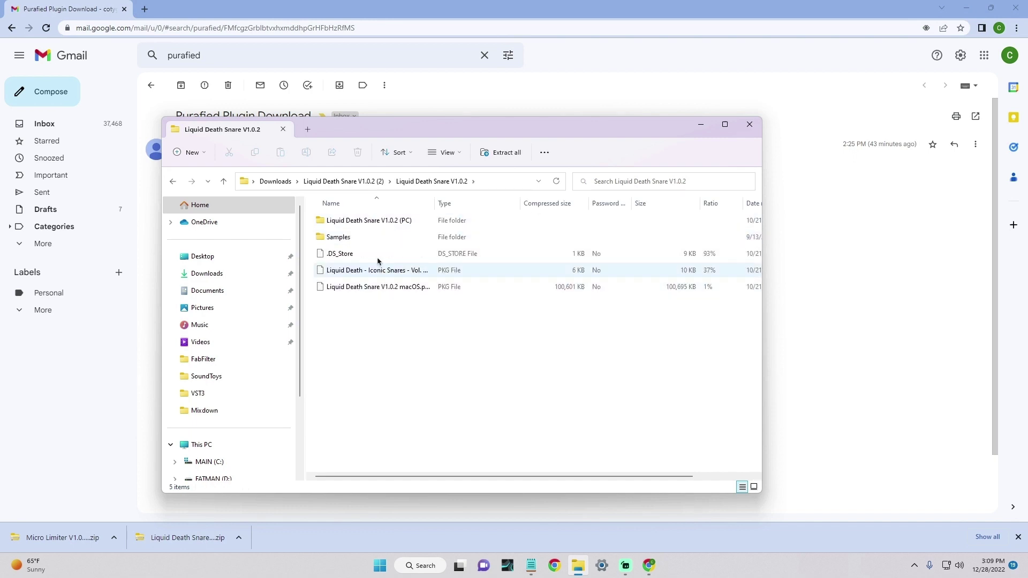
{"action": "double_click", "coordinate": [365, 222]}
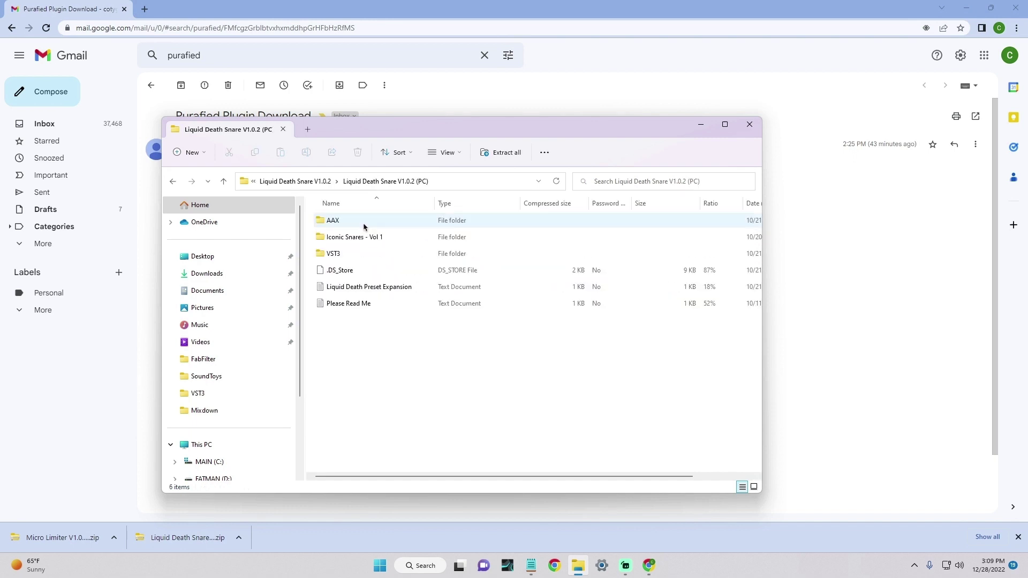
- Open the Please Read Me notes and copy the VST3 folder path line
{"action": "double_click", "coordinate": [356, 304]}
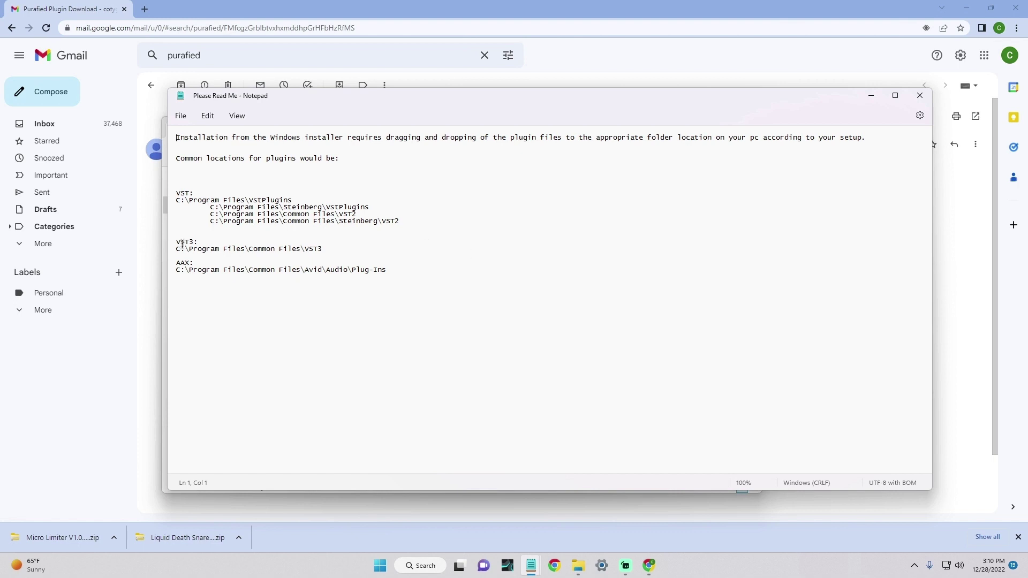
{"action": "left_click", "coordinate": [201, 242]}
{"action": "left_click", "coordinate": [227, 253]}
{"action": "left_click_drag", "start_coordinate": [227, 253], "coordinate": [177, 251]}
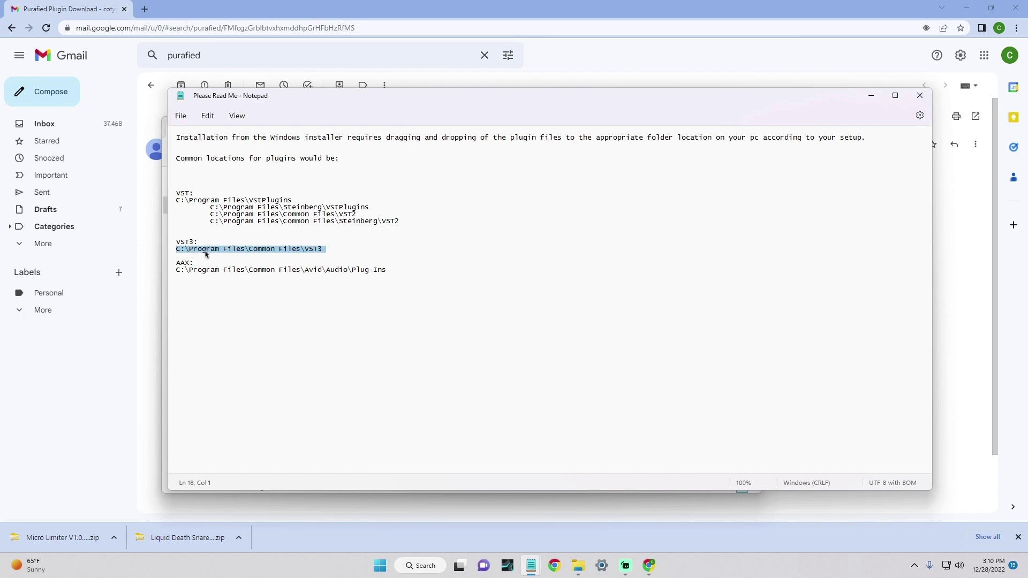
{"action": "right_click", "coordinate": [205, 253]}
{"action": "left_click", "coordinate": [250, 307]}
{"action": "left_click", "coordinate": [434, 305]}
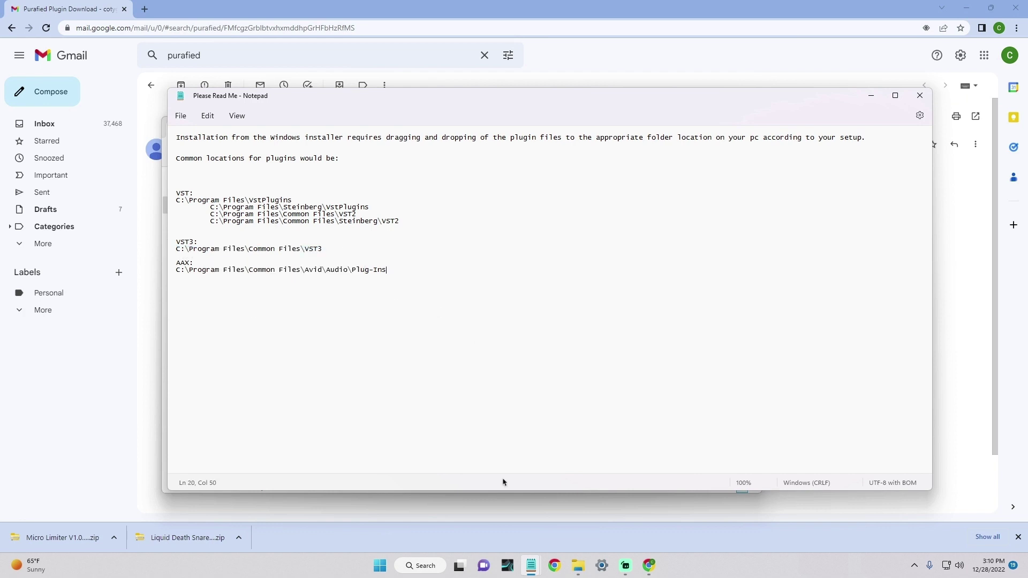
- Paste the copied path into Windows Search to open the Common Files VST3 folder
{"action": "left_click", "coordinate": [432, 570]}
{"action": "right_click", "coordinate": [407, 192]}
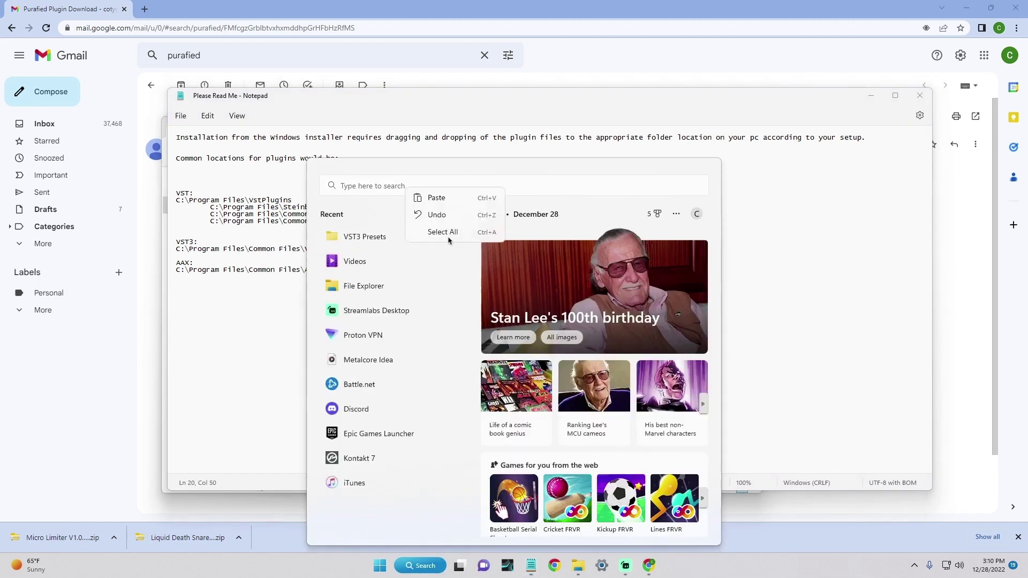
{"action": "left_click", "coordinate": [440, 198]}
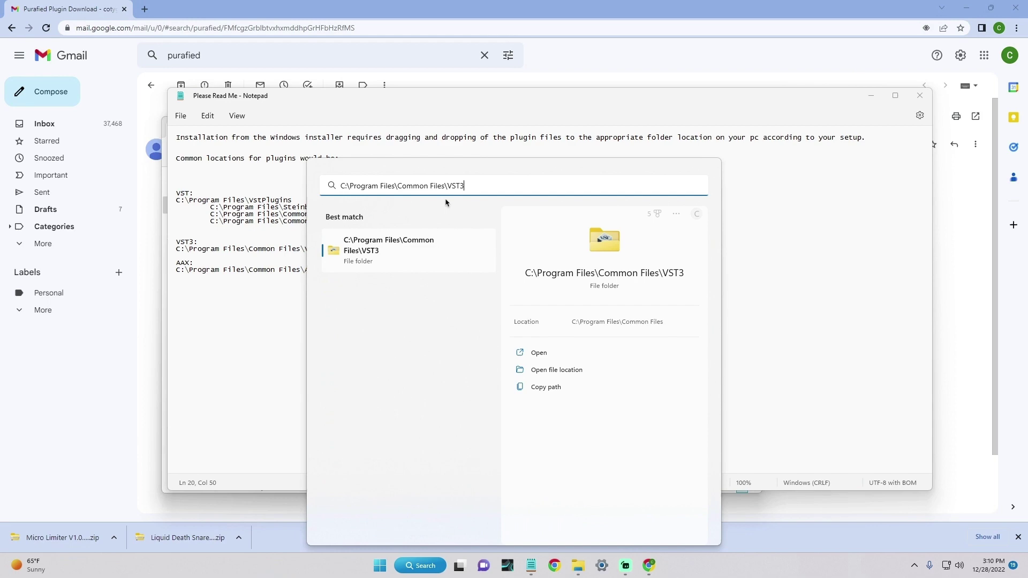
{"action": "key", "text": "Return"}
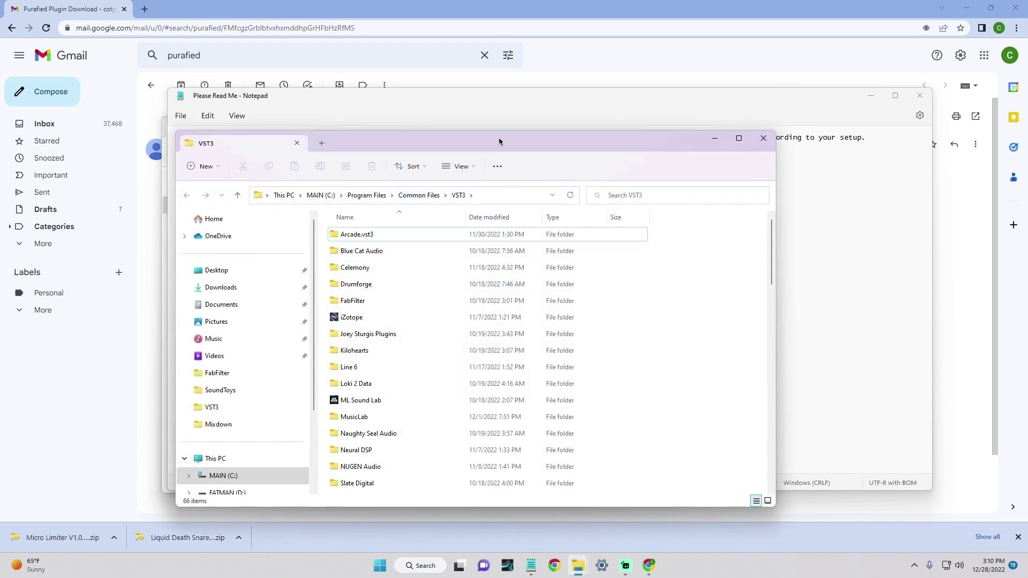
- Close the Notepad notes and place the VST3 window beside the snare's PC folder
{"action": "mouse_move", "coordinate": [503, 144]}
{"action": "left_mouse_down"}
{"action": "mouse_move", "coordinate": [792, 186]}
{"action": "mouse_move", "coordinate": [763, 150]}
{"action": "left_mouse_up"}
{"action": "left_click_drag", "start_coordinate": [643, 95], "coordinate": [706, 151]}
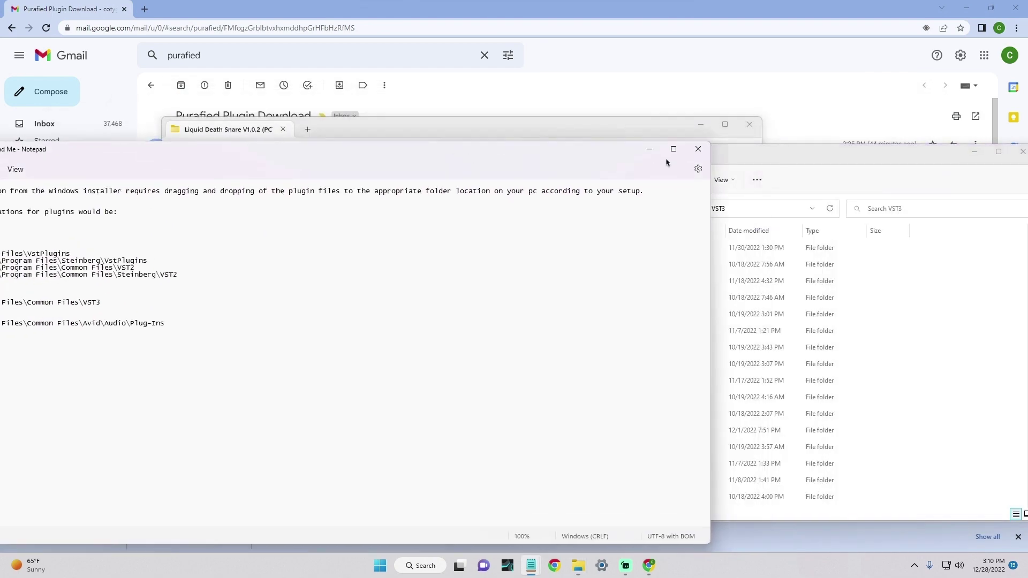
{"action": "left_click", "coordinate": [701, 151]}
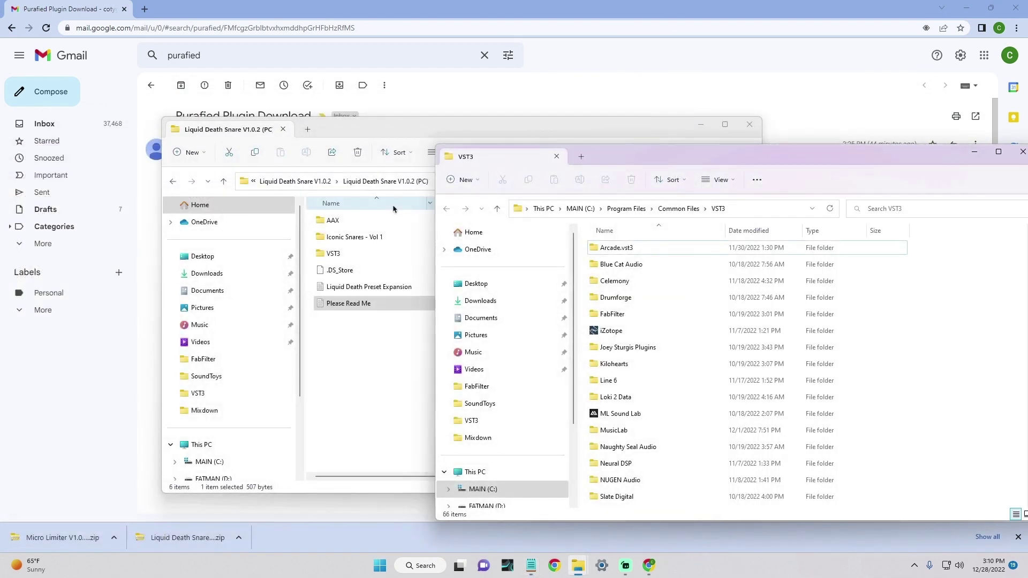
{"action": "left_click", "coordinate": [381, 129]}
- Drag Liquid Death Snare from the zip's VST3 folder into C:\Program Files\Common Files\VST3
{"action": "left_click_drag", "start_coordinate": [381, 129], "coordinate": [291, 149]}
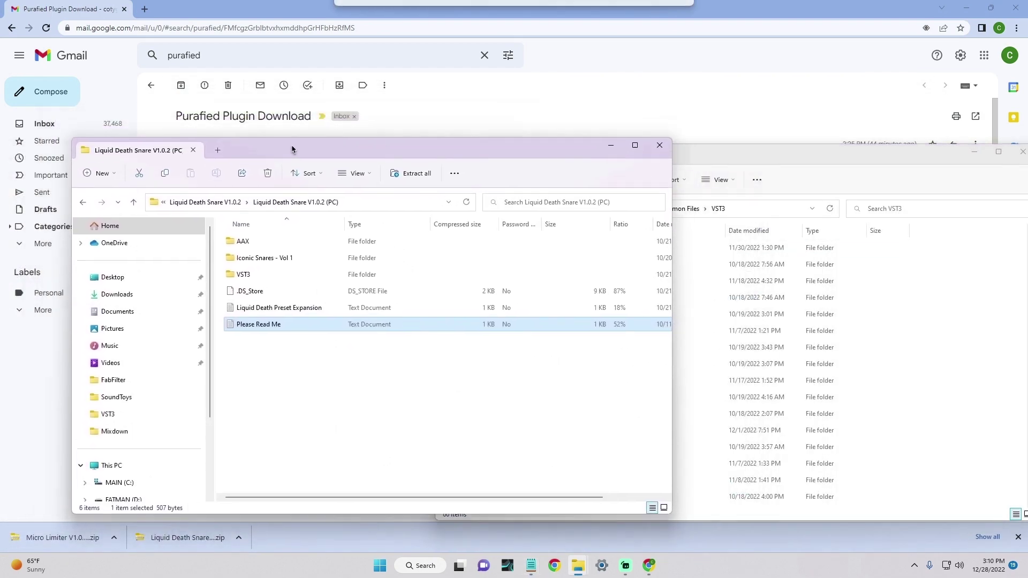
{"action": "double_click", "coordinate": [250, 277]}
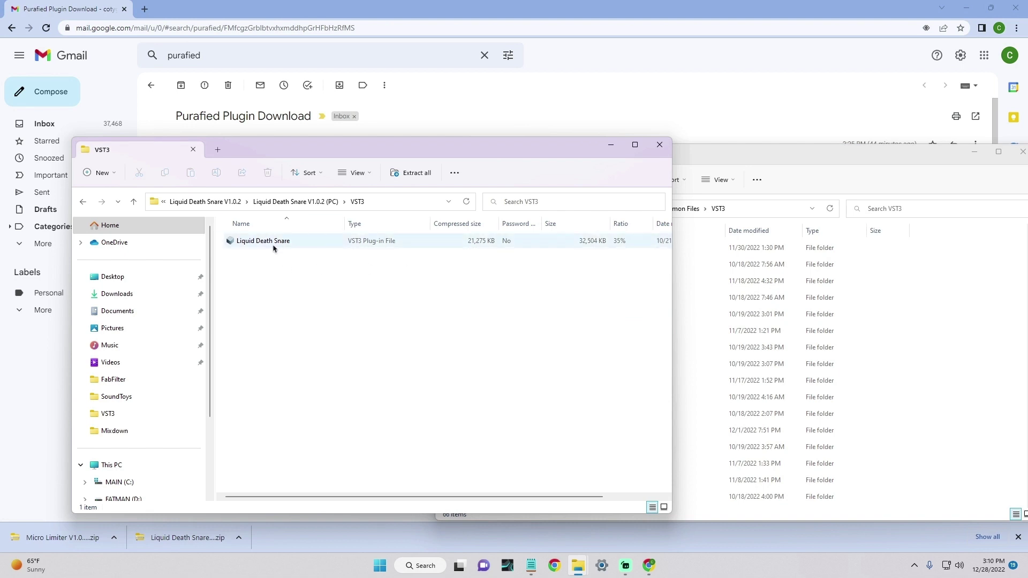
{"action": "left_click_drag", "start_coordinate": [274, 249], "coordinate": [935, 399]}
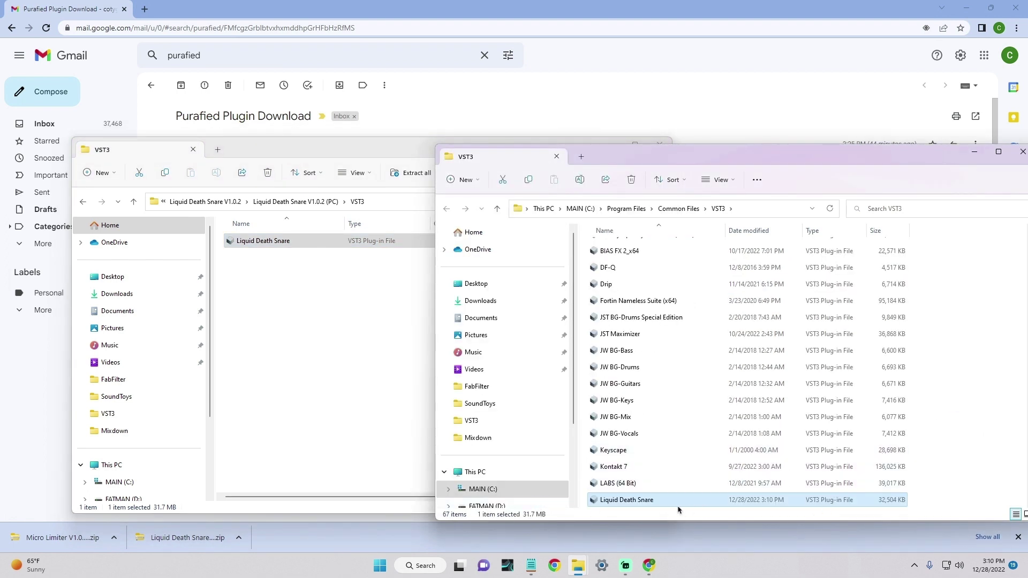
{"action": "left_click_drag", "start_coordinate": [402, 153], "coordinate": [502, 138]}
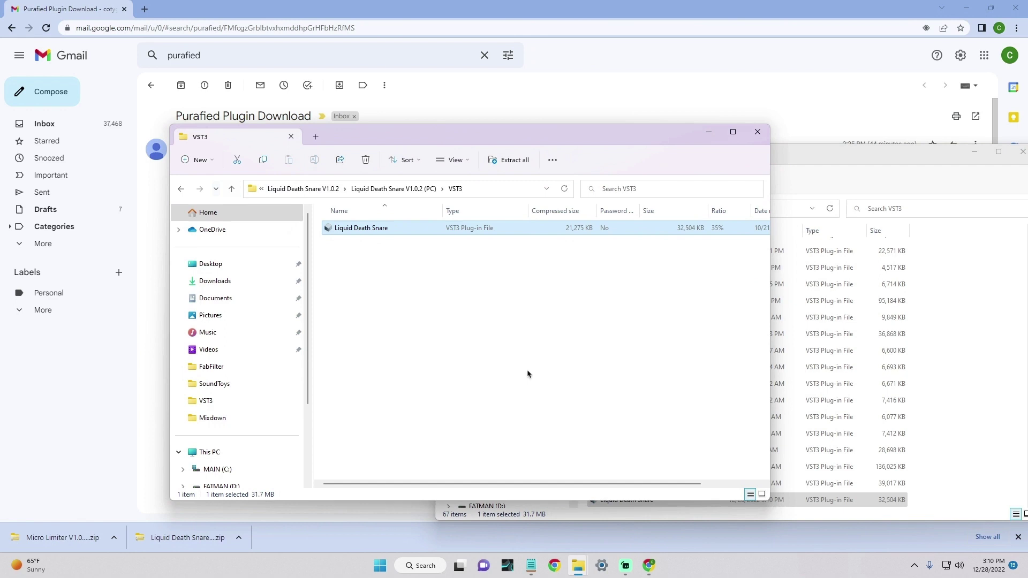
- Go back to Liquid Death Snare V1.0.2 and drag its Samples folder into the VST3 window
{"action": "left_click", "coordinate": [507, 369]}
{"action": "left_click", "coordinate": [182, 189]}
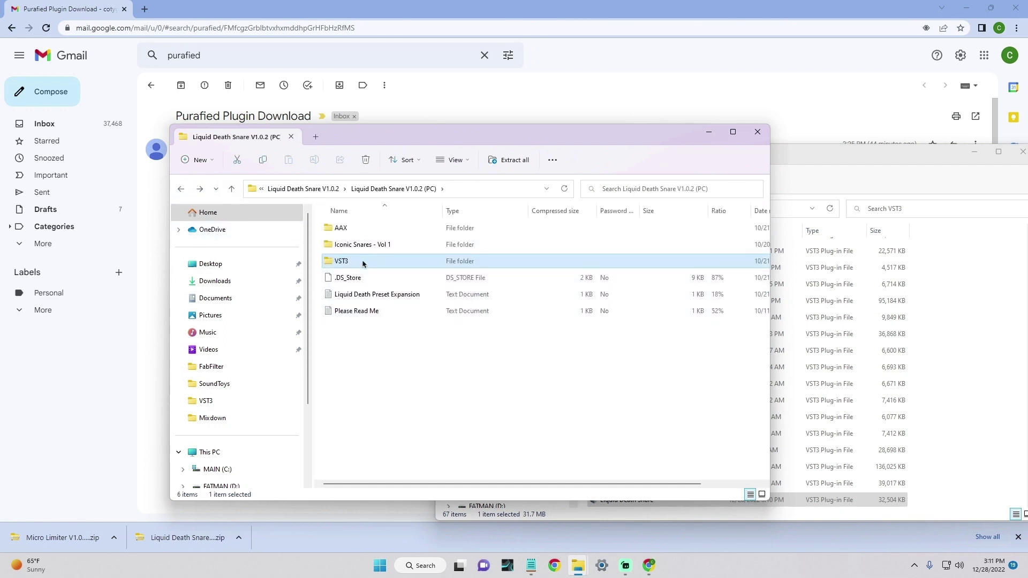
{"action": "left_click", "coordinate": [183, 192]}
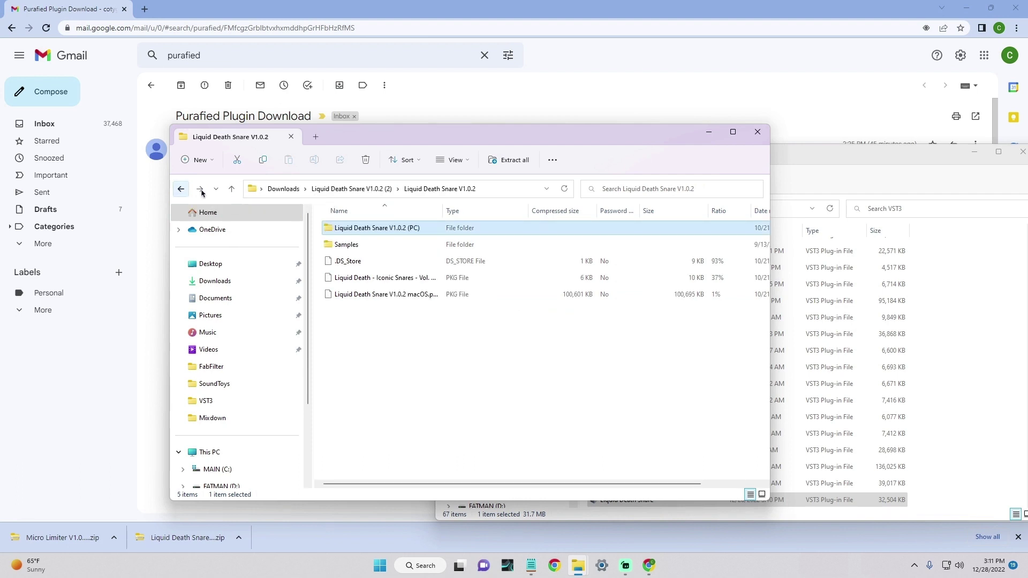
{"action": "left_click", "coordinate": [361, 250]}
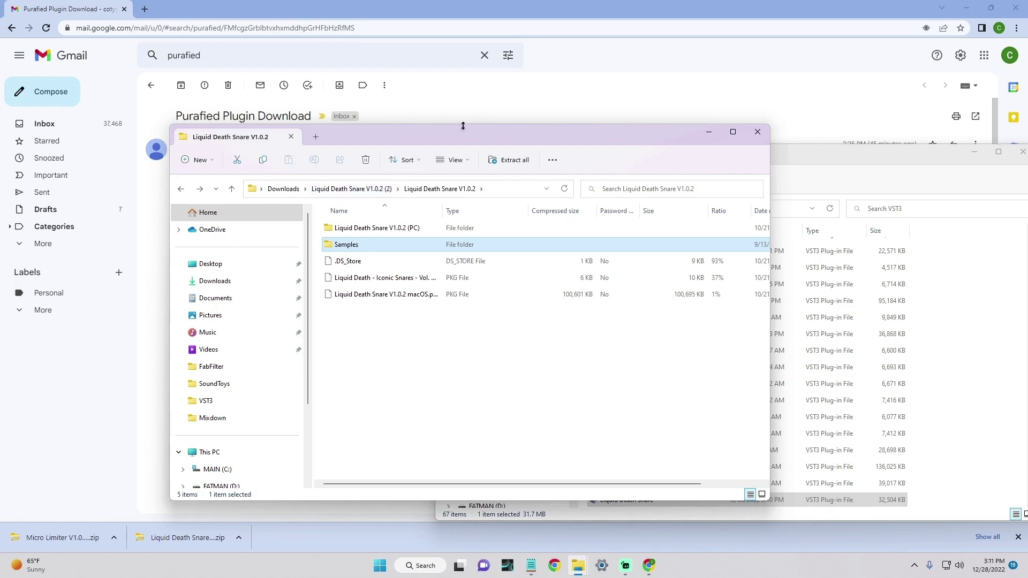
{"action": "left_click_drag", "start_coordinate": [462, 129], "coordinate": [359, 145]}
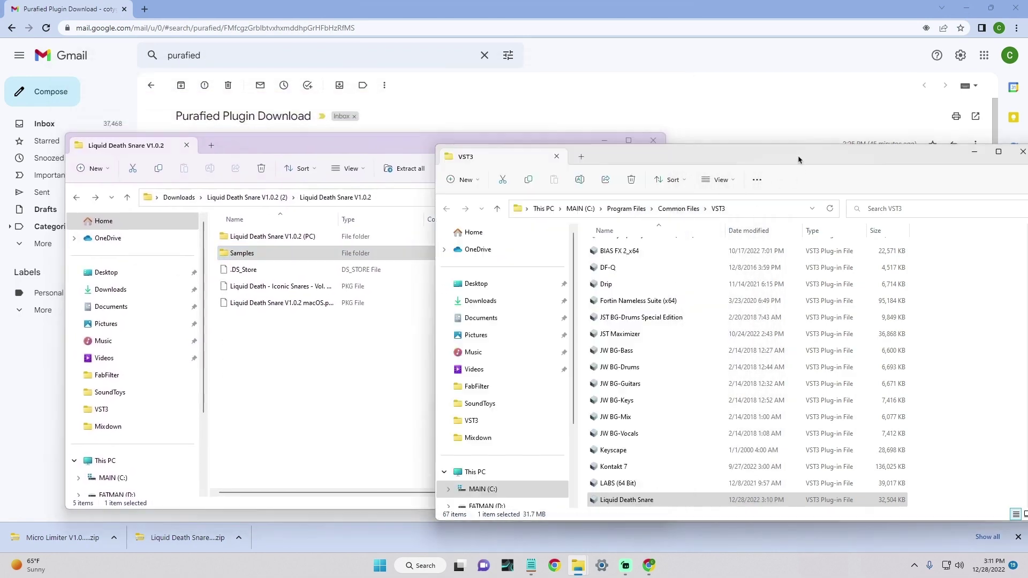
{"action": "left_click_drag", "start_coordinate": [800, 160], "coordinate": [791, 157]}
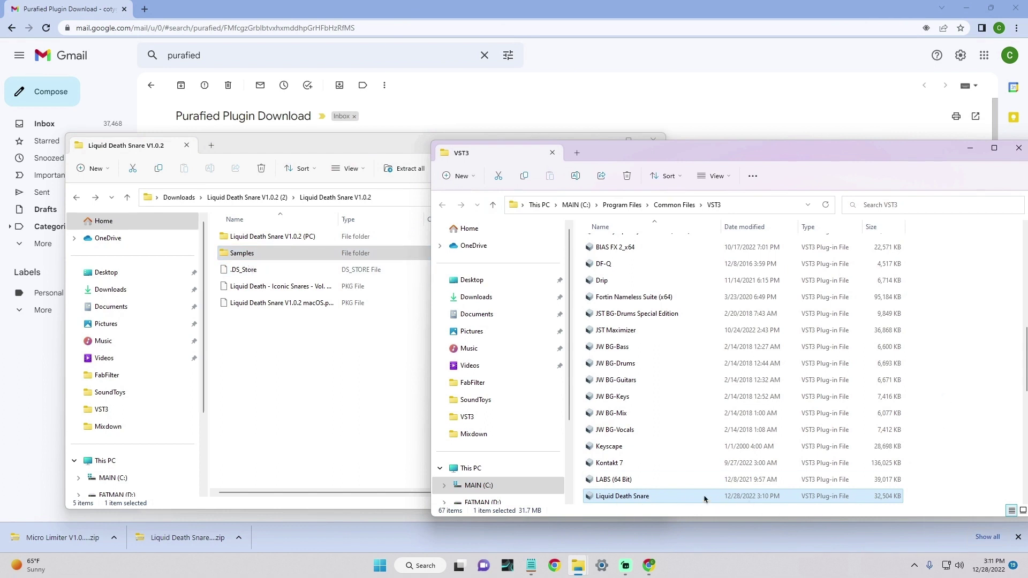
{"action": "mouse_move", "coordinate": [241, 253]}
{"action": "left_mouse_down"}
{"action": "mouse_move", "coordinate": [1012, 311]}
{"action": "mouse_move", "coordinate": [955, 310]}
{"action": "left_mouse_up"}
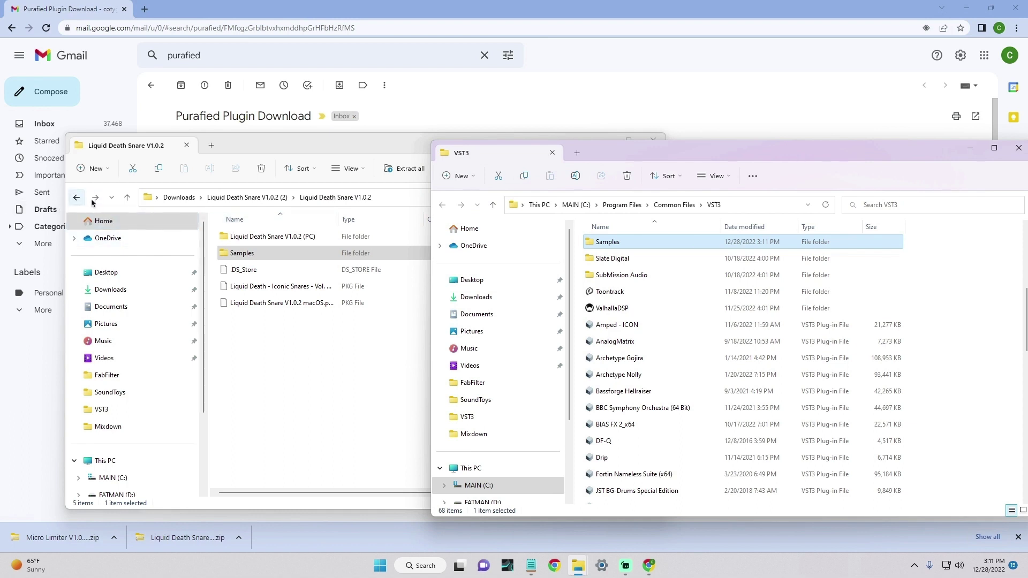
- Drag the Iconic Snares - Vol 1 folder from (PC) into the system VST3 window
{"action": "double_click", "coordinate": [265, 239]}
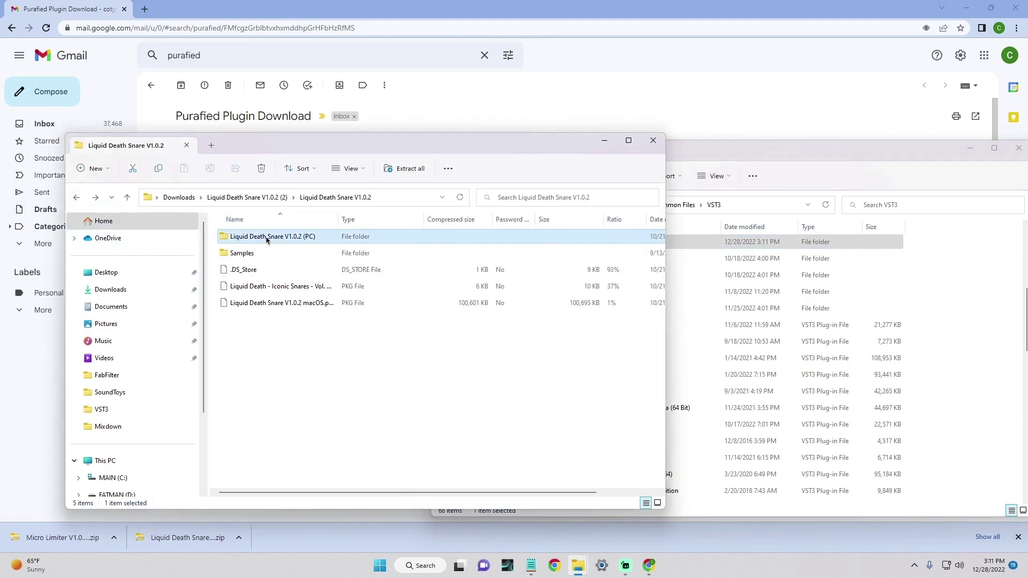
{"action": "left_click", "coordinate": [266, 257]}
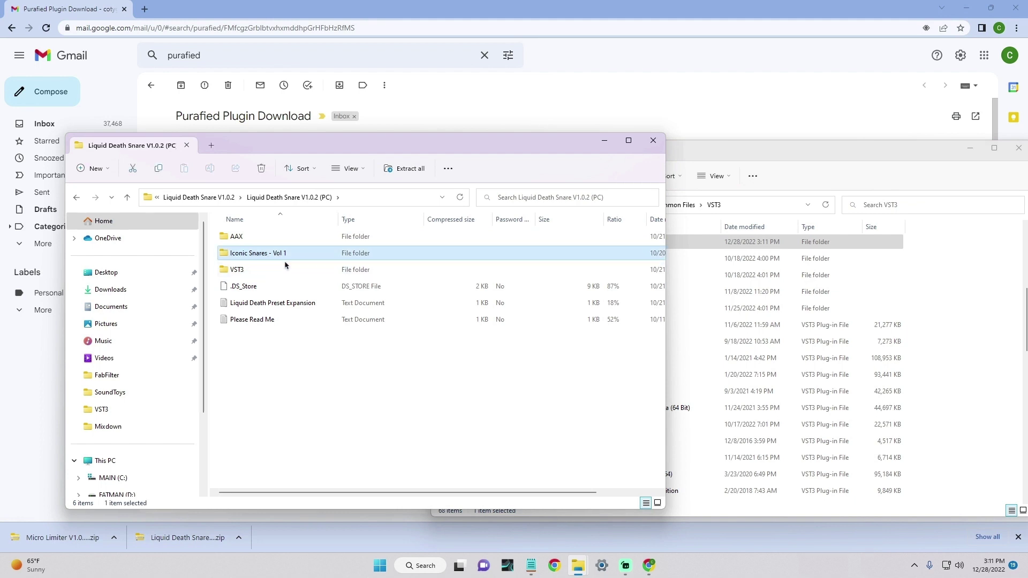
{"action": "double_click", "coordinate": [258, 255]}
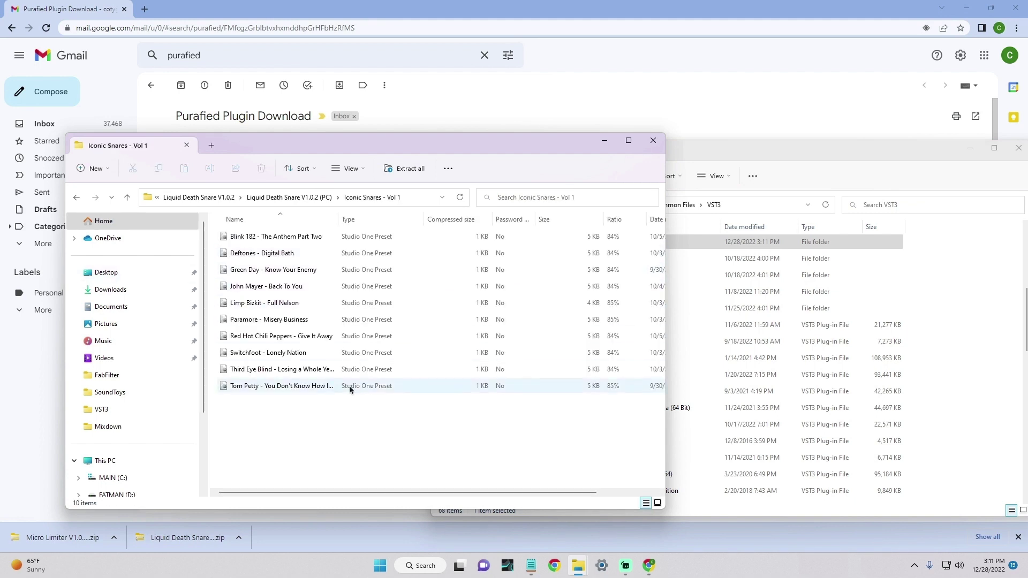
{"action": "left_click", "coordinate": [76, 198]}
{"action": "left_click_drag", "start_coordinate": [267, 256], "coordinate": [965, 345]}
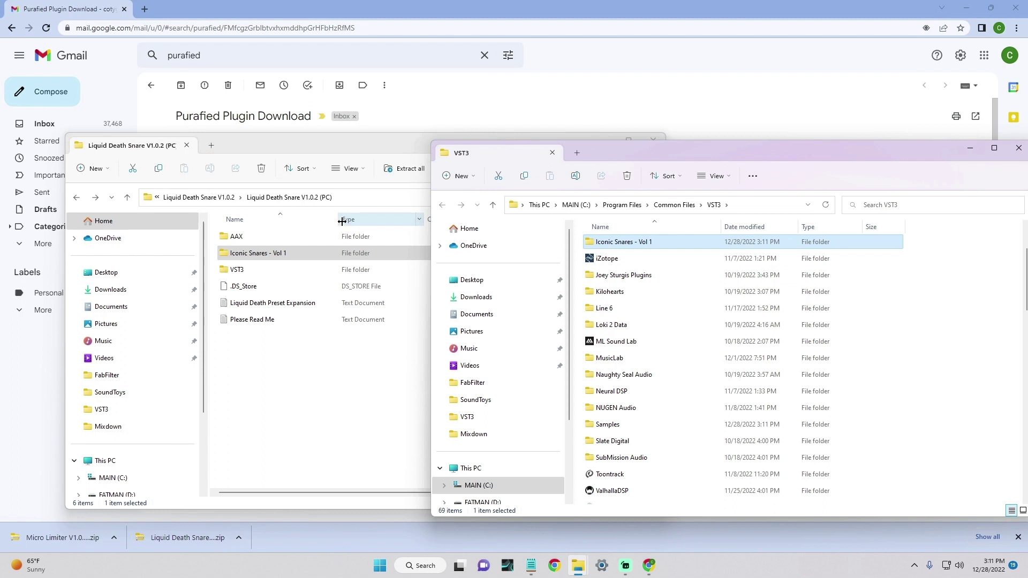
{"action": "left_click", "coordinate": [366, 148]}
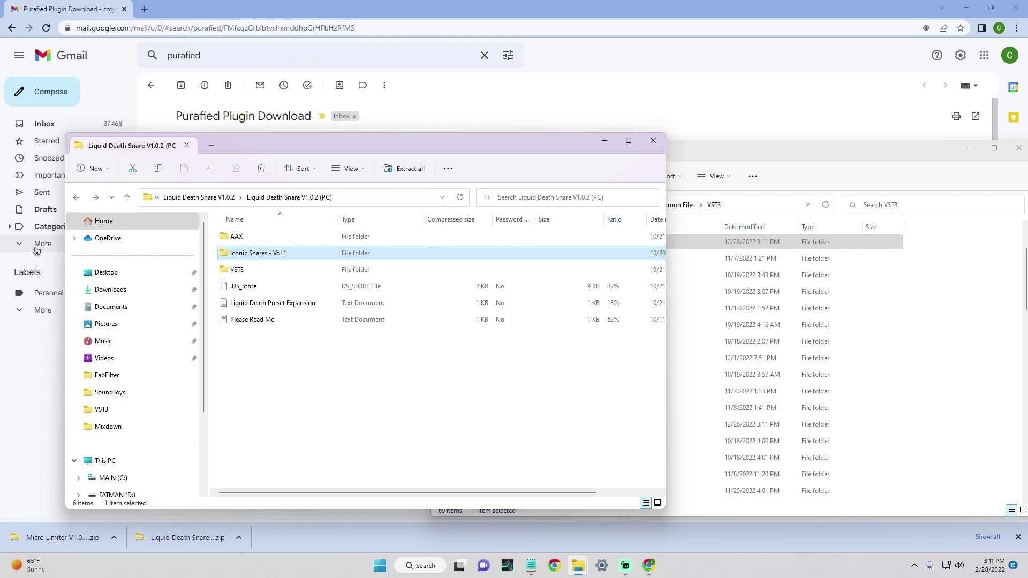
- Close the snare archive and open the Micro Limiter zip's V1.0.1 > (PC) > VST3 folder
{"action": "left_click", "coordinate": [653, 142]}
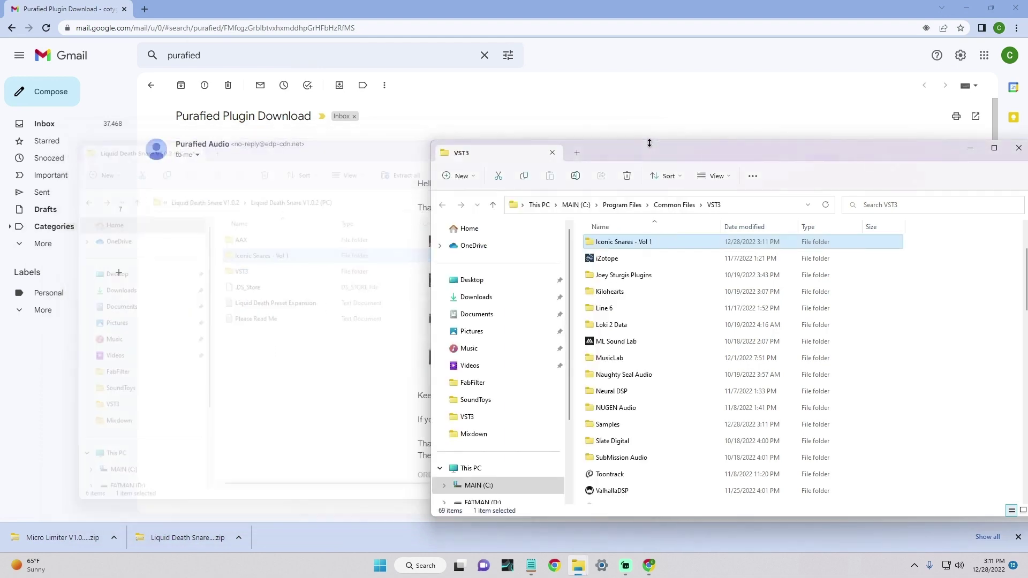
{"action": "left_click", "coordinate": [60, 538]}
{"action": "double_click", "coordinate": [203, 124]}
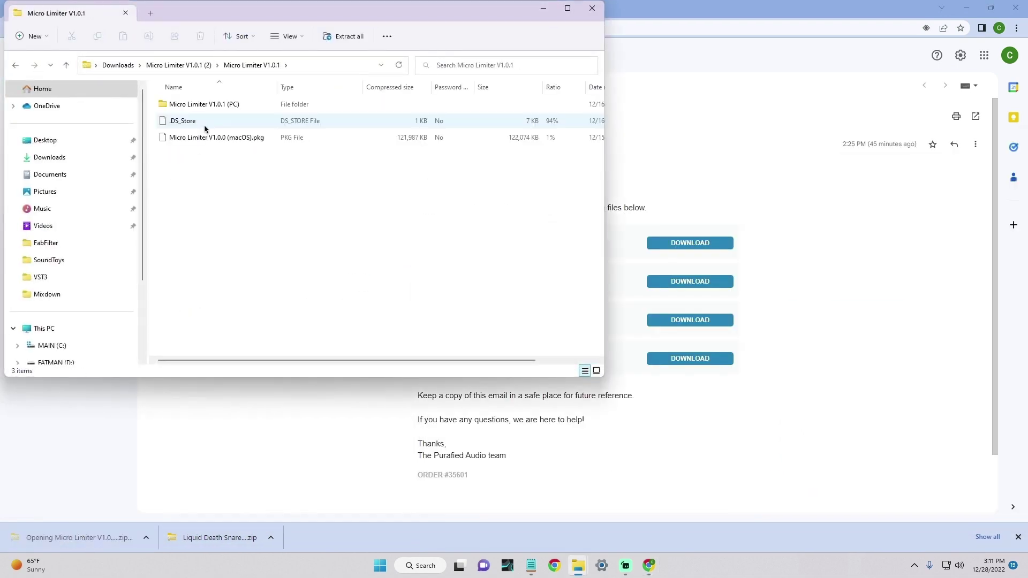
{"action": "double_click", "coordinate": [215, 106]}
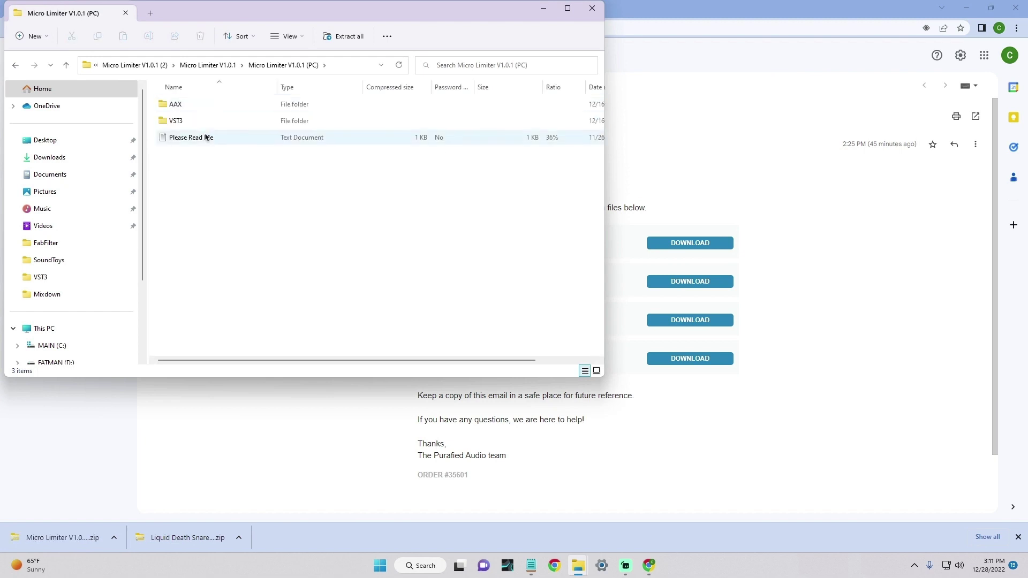
{"action": "double_click", "coordinate": [212, 126]}
{"action": "left_click", "coordinate": [175, 105]}
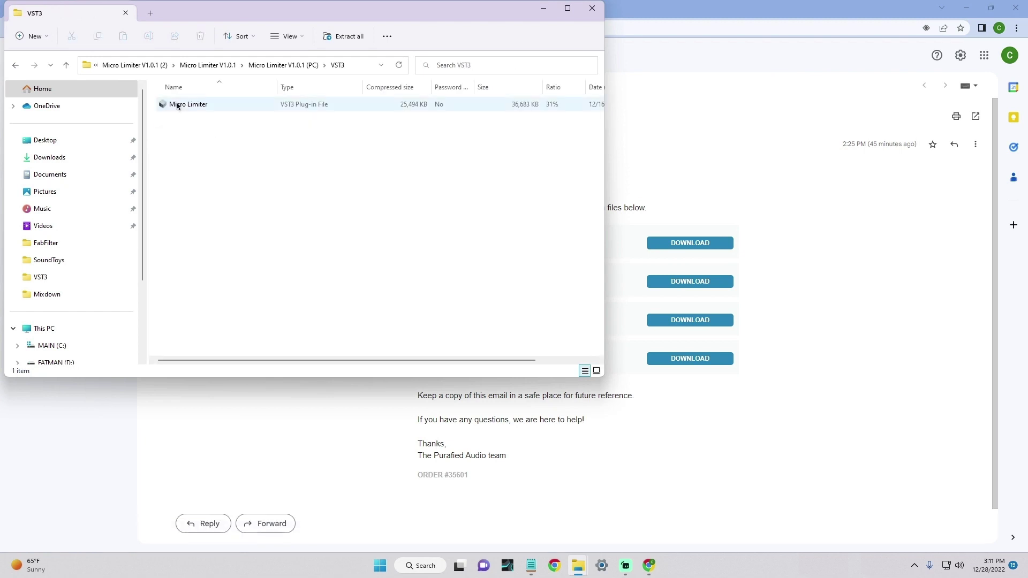
{"action": "mouse_move", "coordinate": [577, 566]}
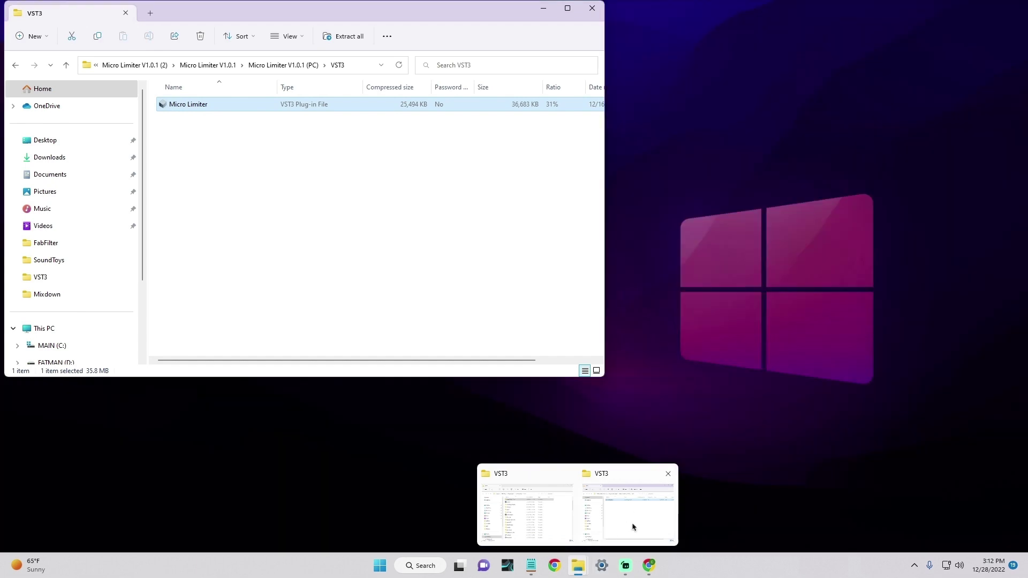
{"action": "left_click", "coordinate": [633, 528]}
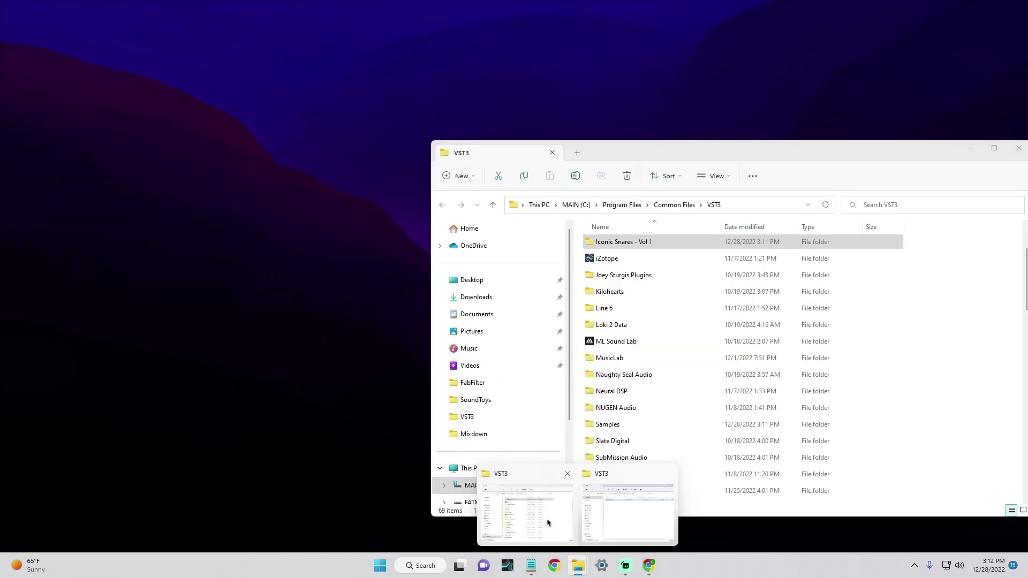
- Arrange the Common Files VST3 and Micro Limiter windows side by side
{"action": "left_click", "coordinate": [548, 523]}
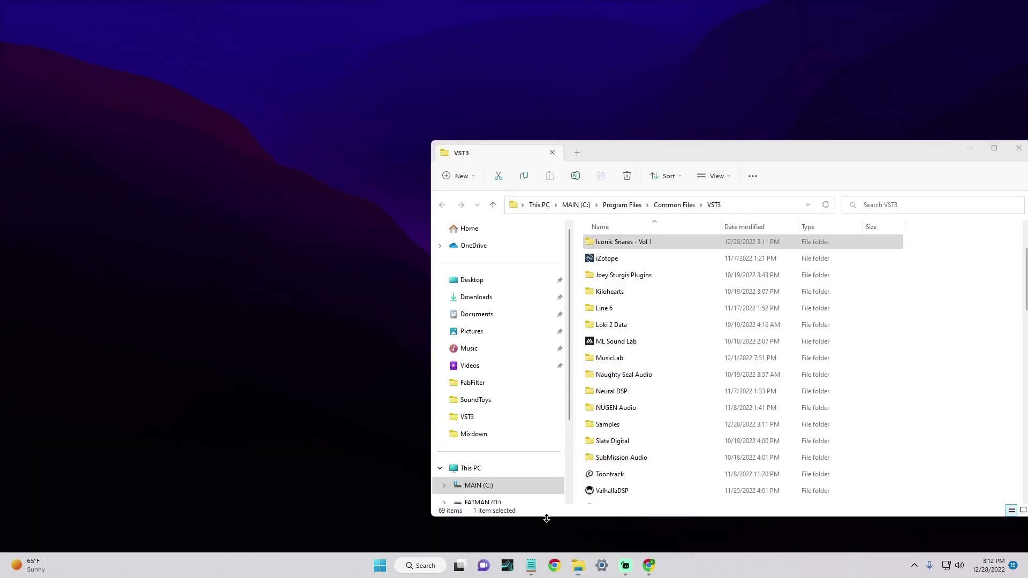
{"action": "left_click_drag", "start_coordinate": [679, 154], "coordinate": [679, 73]}
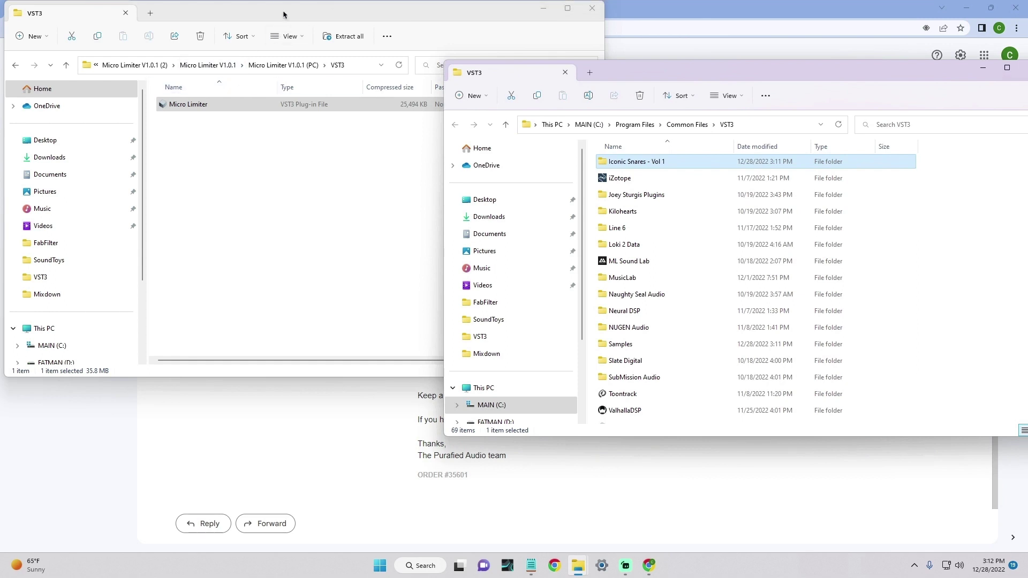
{"action": "mouse_move", "coordinate": [285, 13]}
{"action": "left_mouse_down"}
{"action": "mouse_move", "coordinate": [281, 40]}
{"action": "mouse_move", "coordinate": [324, 84]}
{"action": "left_mouse_up"}
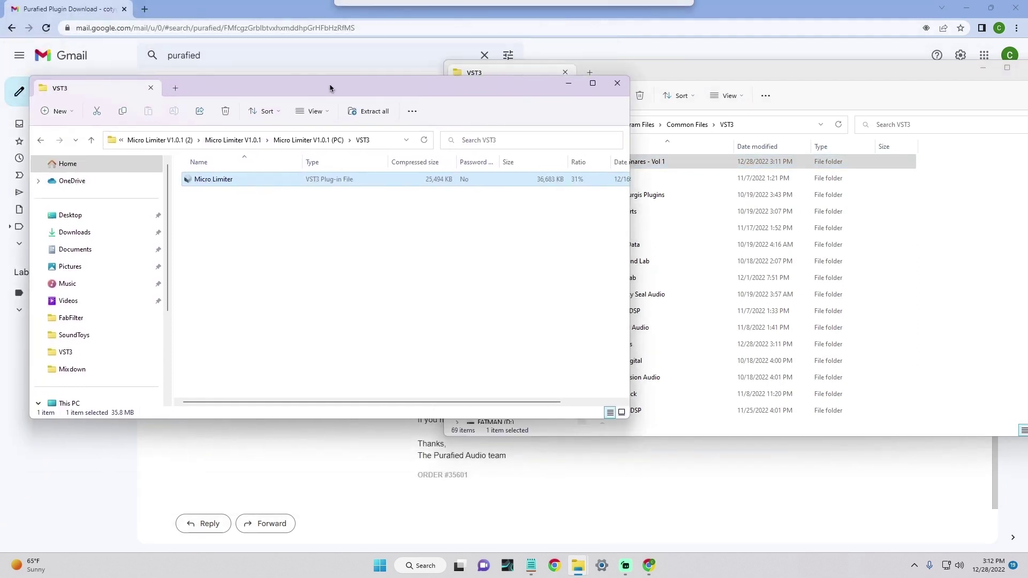
{"action": "mouse_move", "coordinate": [735, 69]}
{"action": "left_mouse_down"}
{"action": "mouse_move", "coordinate": [811, 85]}
{"action": "mouse_move", "coordinate": [752, 84]}
{"action": "left_mouse_up"}
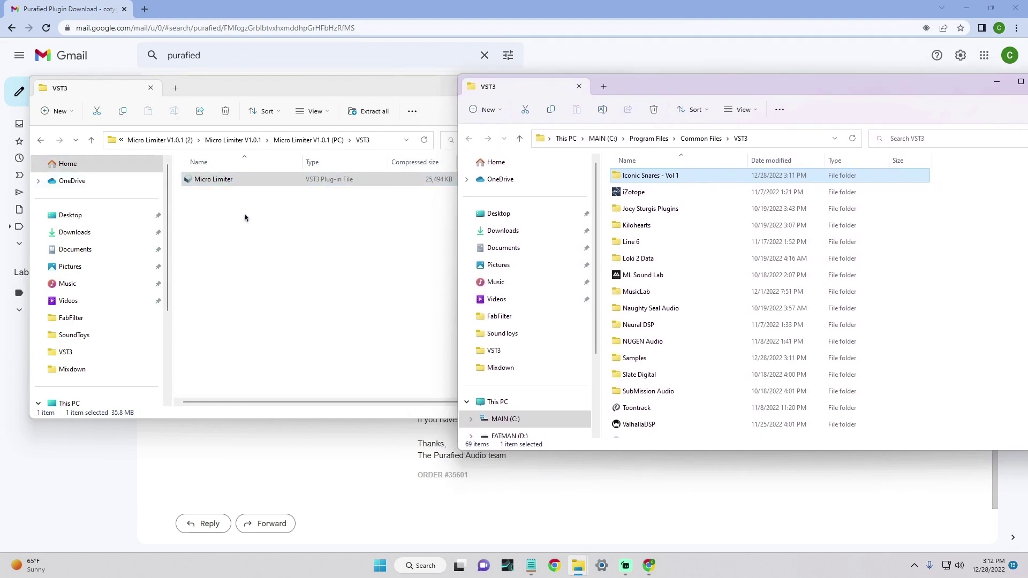
- Drag Micro Limiter.vst3 into the Common Files VST3 folder and close the archive window
{"action": "left_click", "coordinate": [227, 182]}
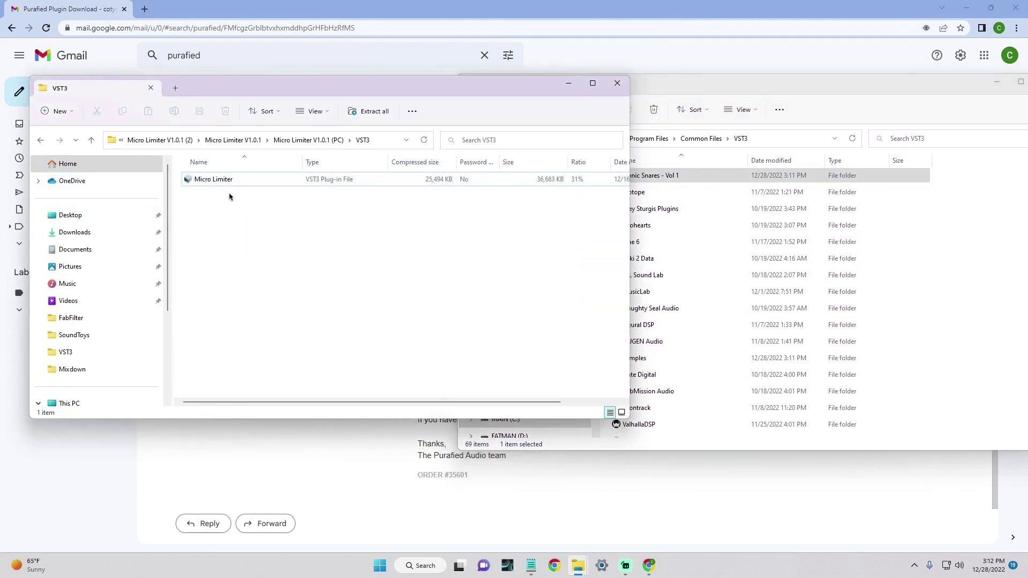
{"action": "mouse_move", "coordinate": [222, 180]}
{"action": "left_mouse_down"}
{"action": "mouse_move", "coordinate": [1025, 291]}
{"action": "mouse_move", "coordinate": [964, 349]}
{"action": "left_mouse_up"}
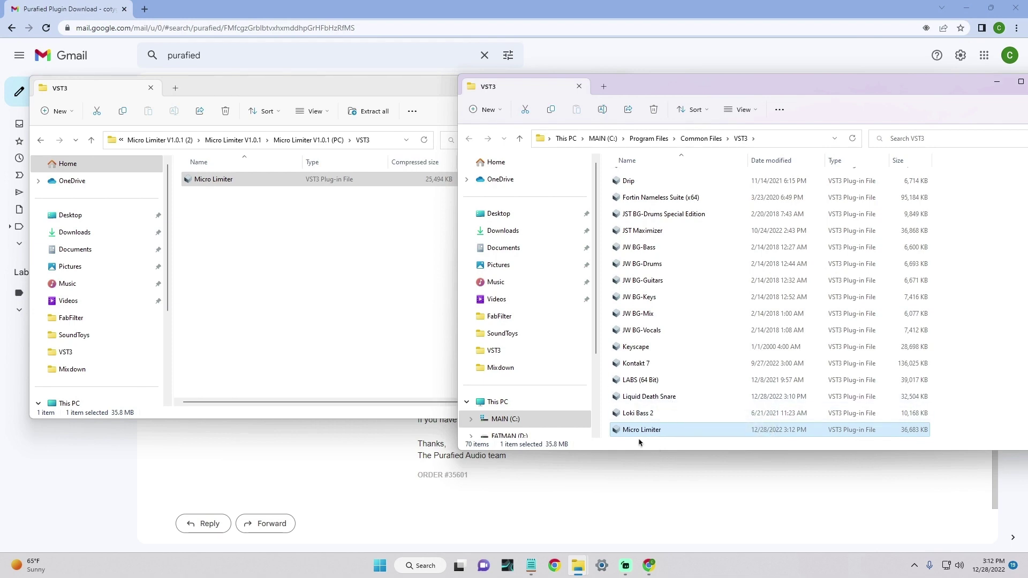
{"action": "left_click", "coordinate": [300, 296]}
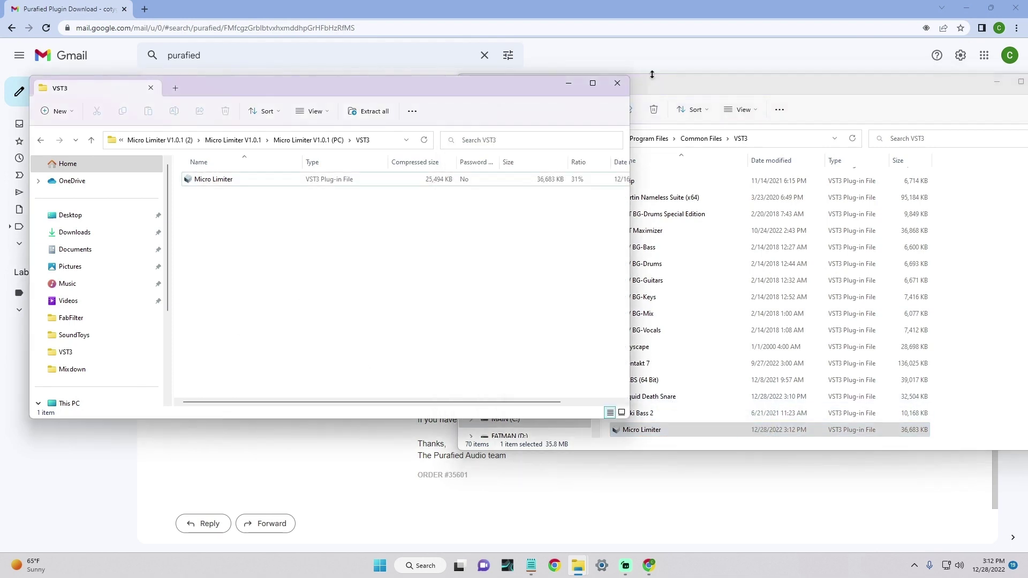
{"action": "left_click", "coordinate": [618, 84]}
- Close the VST3 folder and Chrome, then decline reconnecting MIDI devices in Studio One
{"action": "left_click_drag", "start_coordinate": [618, 85], "coordinate": [492, 74]}
{"action": "left_click", "coordinate": [887, 71]}
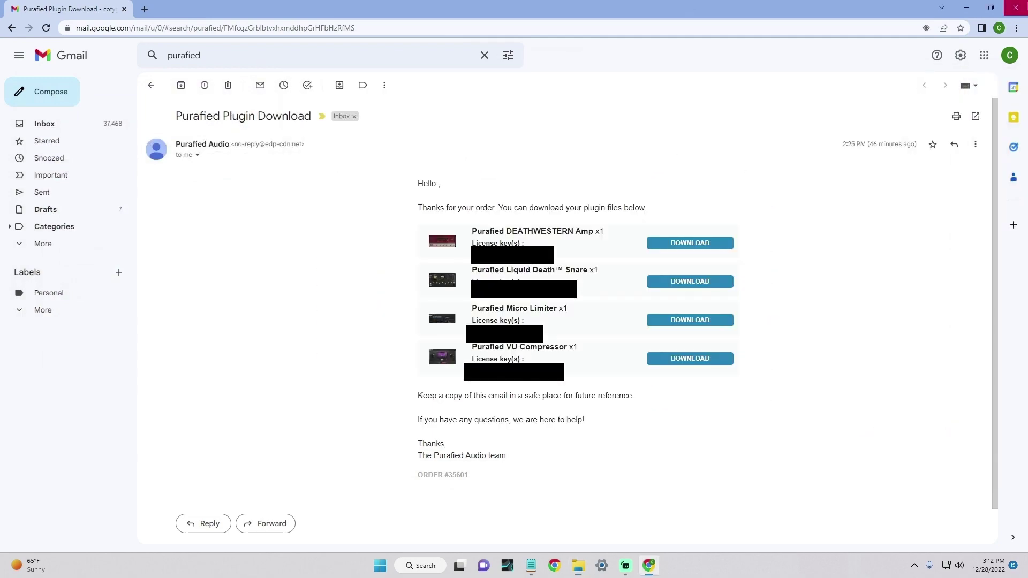
{"action": "left_click", "coordinate": [1015, 8]}
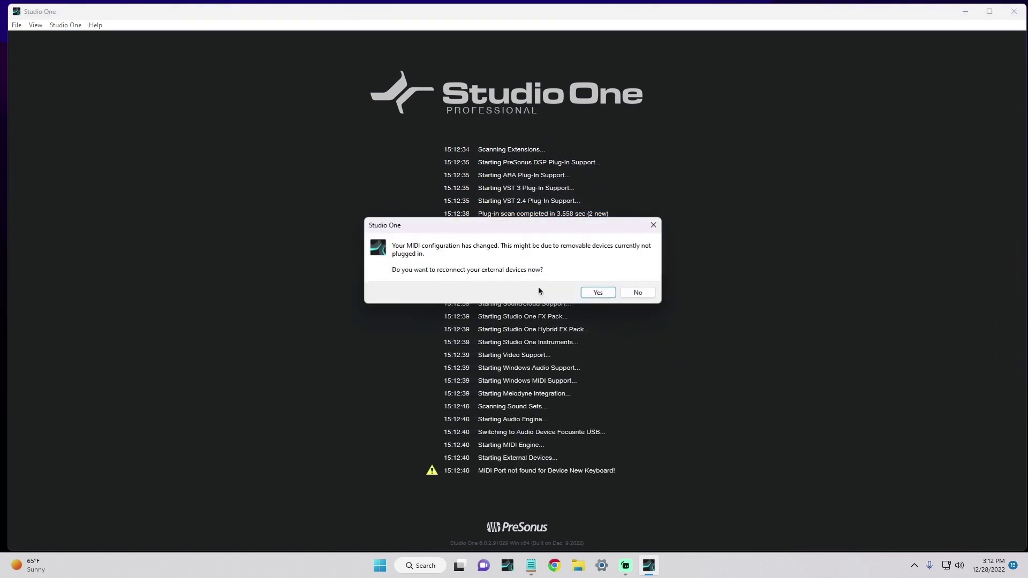
{"action": "left_click", "coordinate": [638, 294]}
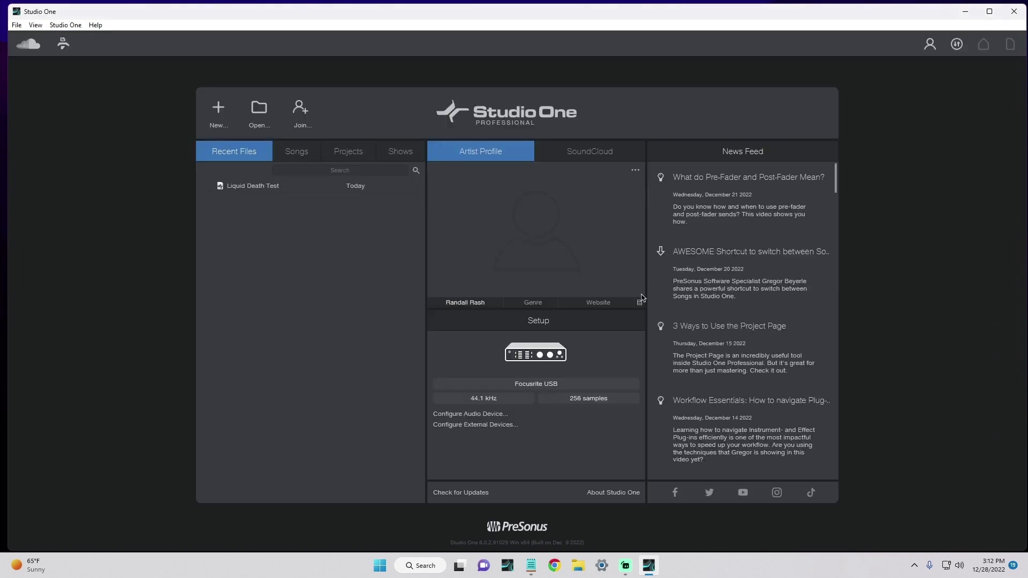
- Open the Liquid Death Test song from Recent Files, then browse the Studio One menu
{"action": "left_click", "coordinate": [265, 187]}
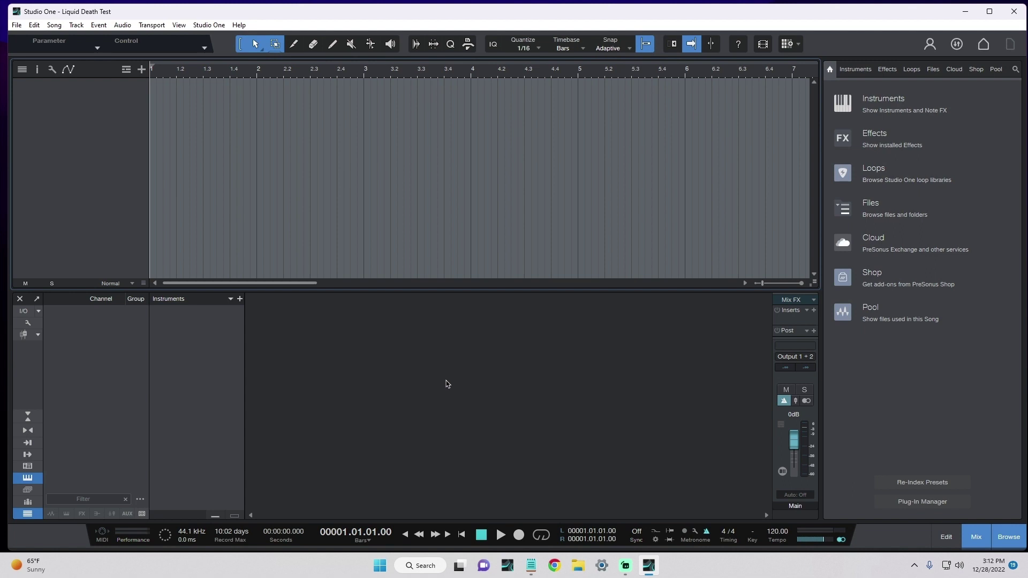
{"action": "left_click", "coordinate": [209, 25]}
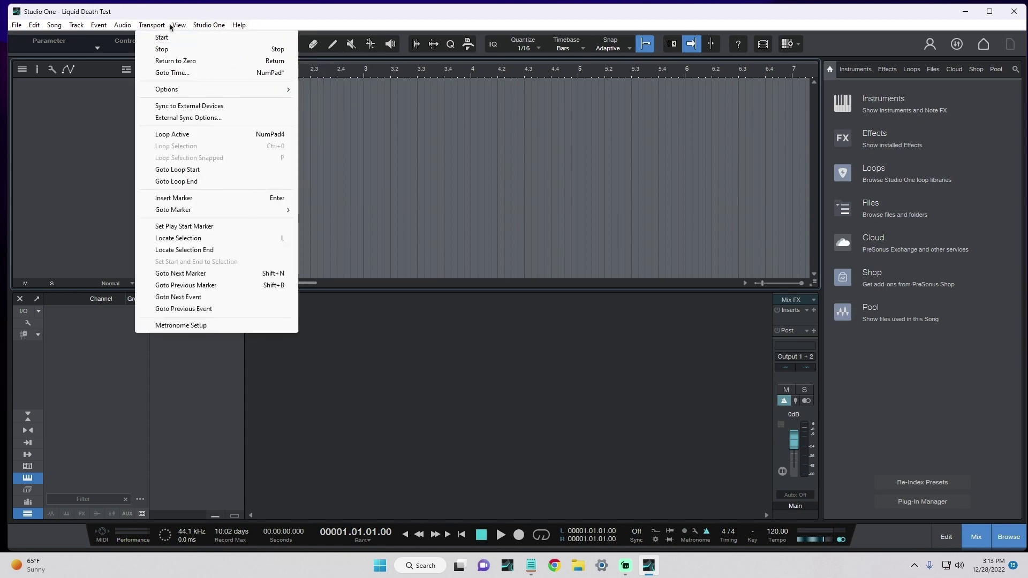
{"action": "left_click", "coordinate": [229, 158]}
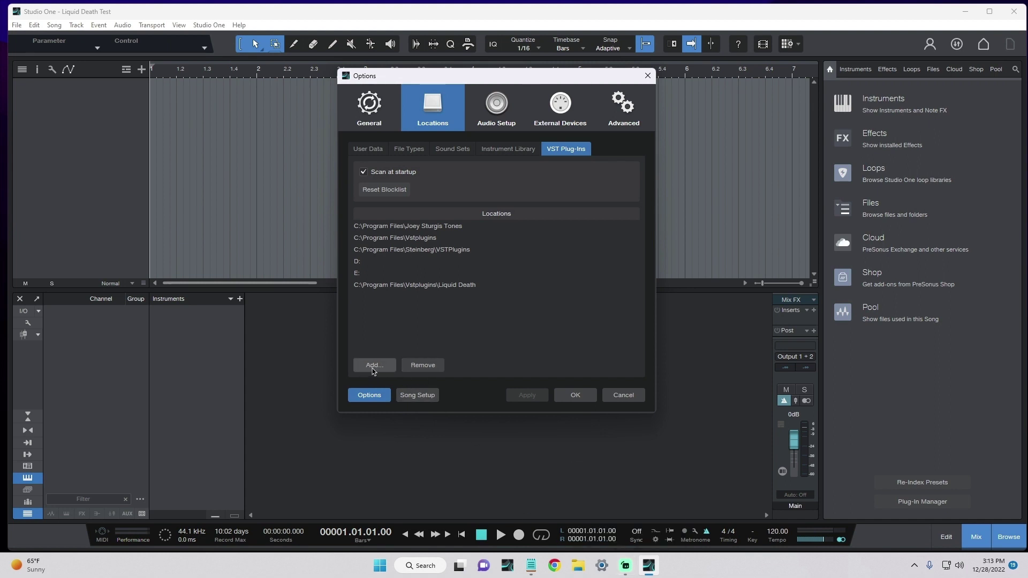
{"action": "left_click", "coordinate": [372, 367]}
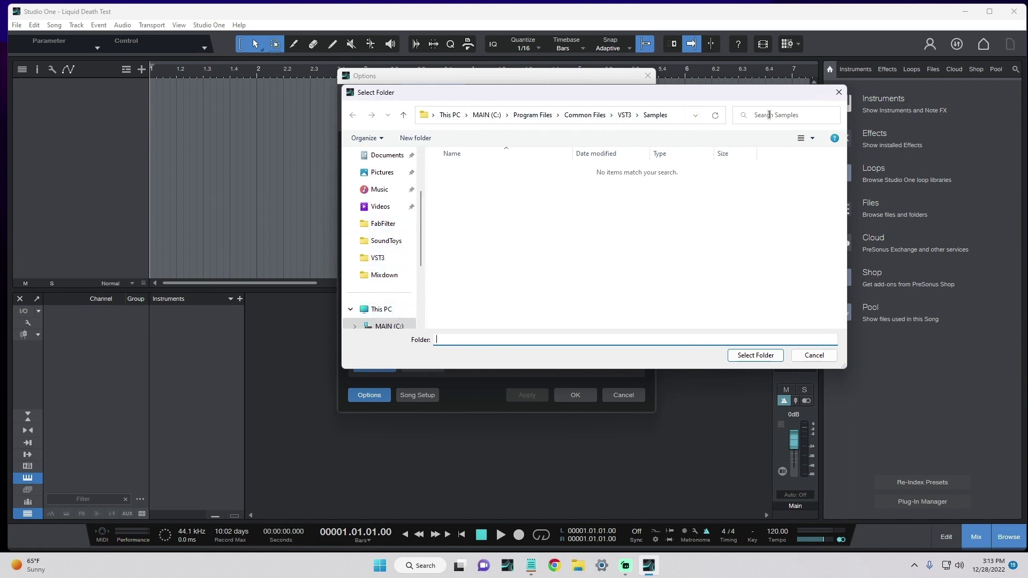
{"action": "left_click", "coordinate": [839, 93]}
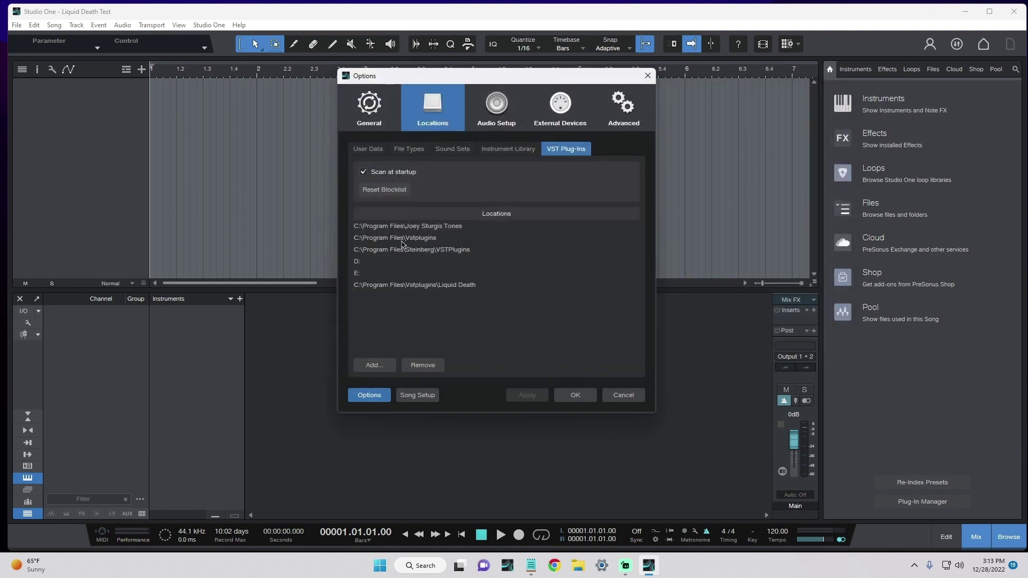
{"action": "left_click", "coordinate": [576, 396]}
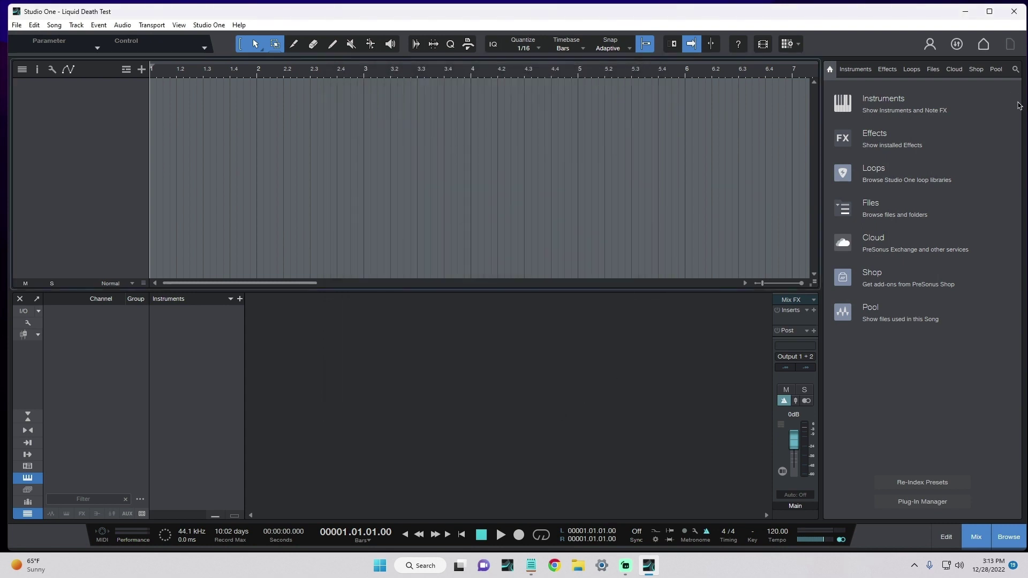
- Search the Instruments browser for 'snare' and drag Liquid Death Snare onto a new instrument track
{"action": "left_click", "coordinate": [868, 73]}
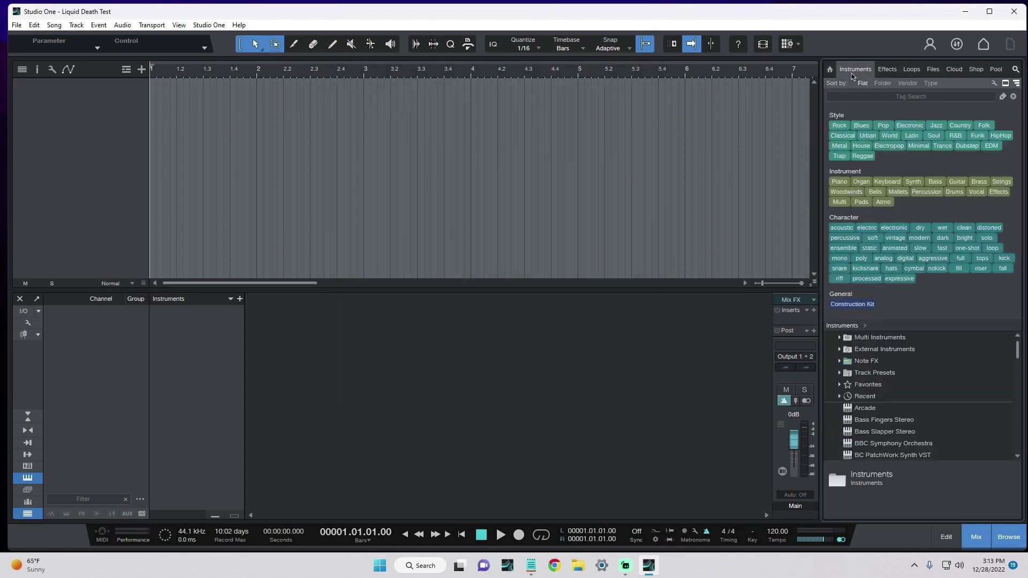
{"action": "left_click", "coordinate": [916, 97]}
{"action": "type", "text": "snare"}
{"action": "key", "text": "Return"}
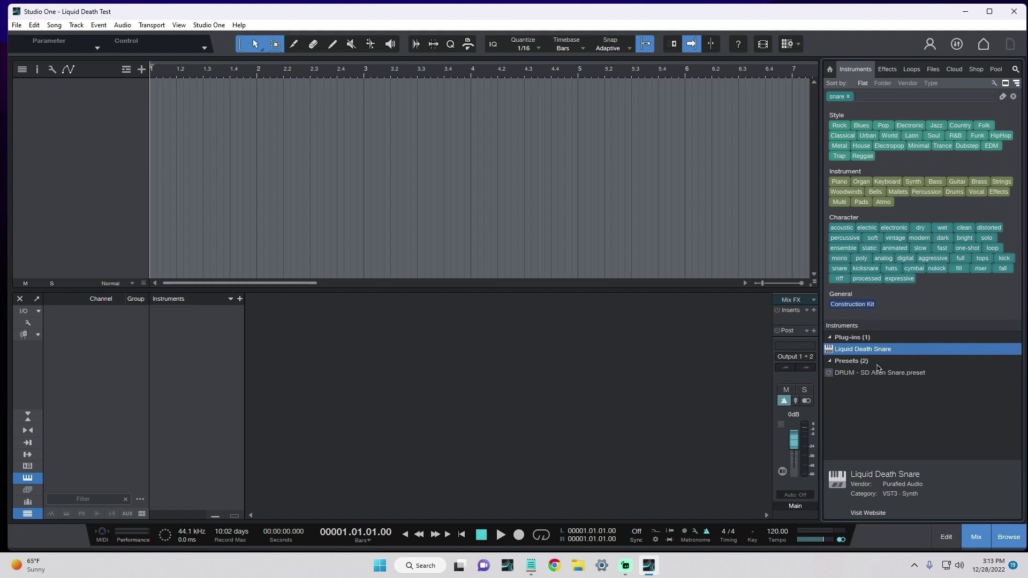
{"action": "left_click_drag", "start_coordinate": [876, 358], "coordinate": [86, 101]}
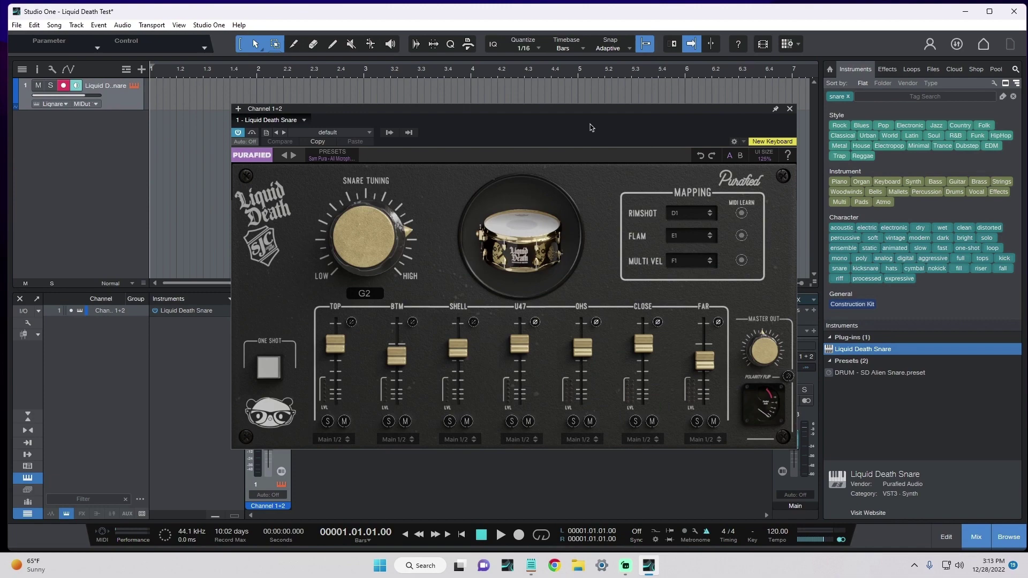
{"action": "left_click_drag", "start_coordinate": [544, 108], "coordinate": [537, 106]}
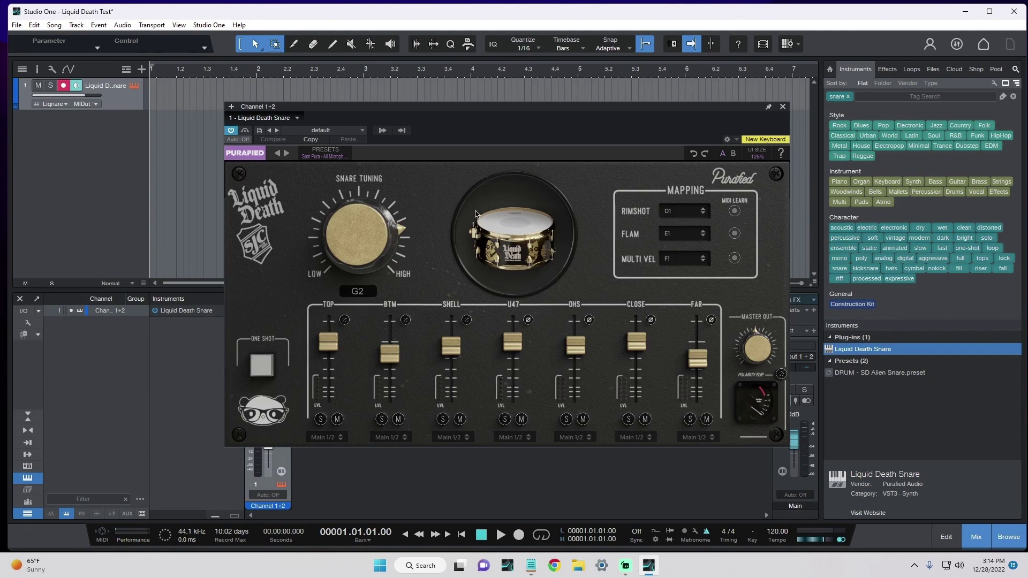
- Close the snare plug-in window and insert Micro Limiter on the snare channel's Inserts
{"action": "left_click", "coordinate": [784, 106]}
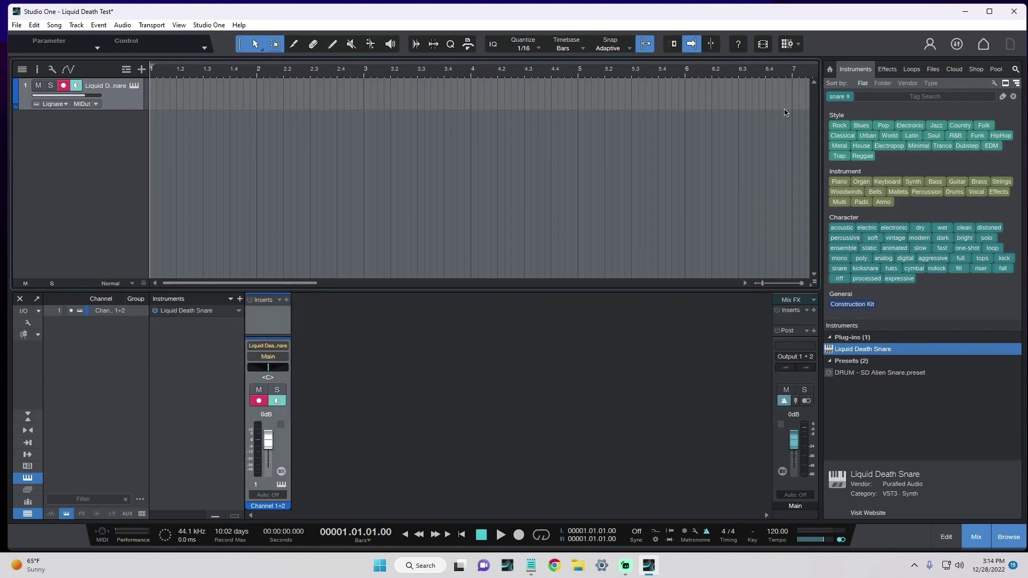
{"action": "left_click", "coordinate": [287, 301]}
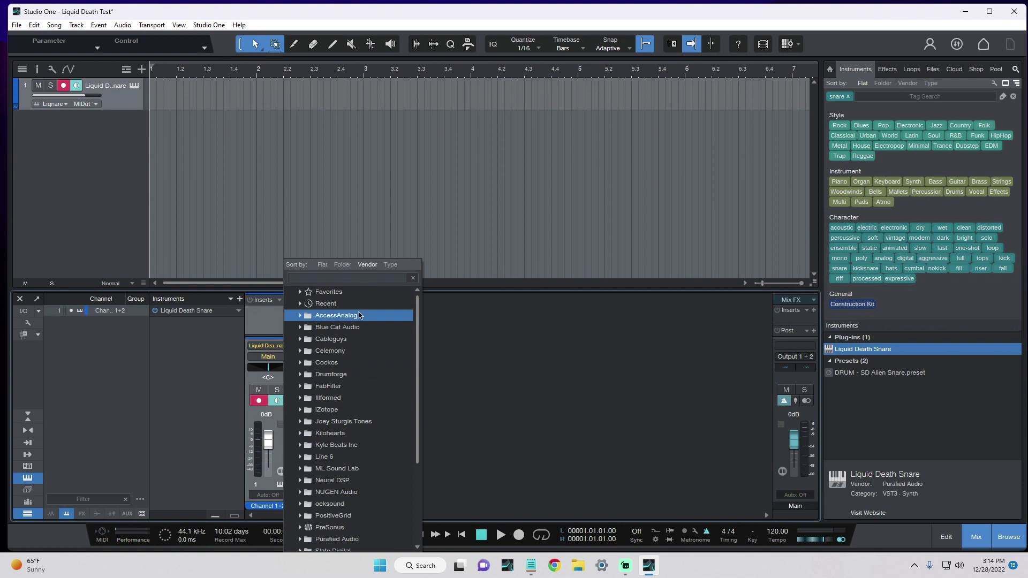
{"action": "type", "text": "limit"}
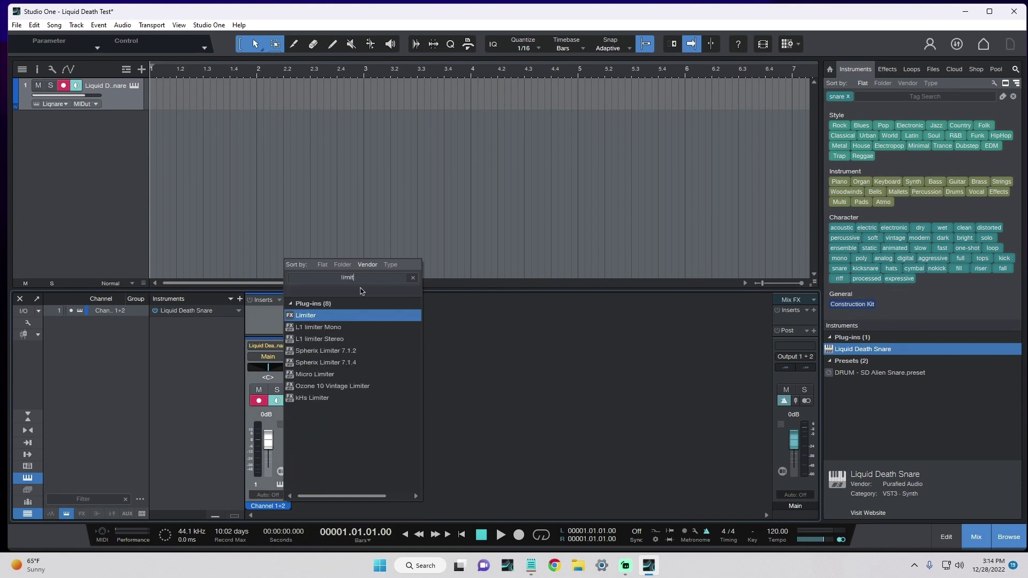
{"action": "left_click", "coordinate": [305, 373]}
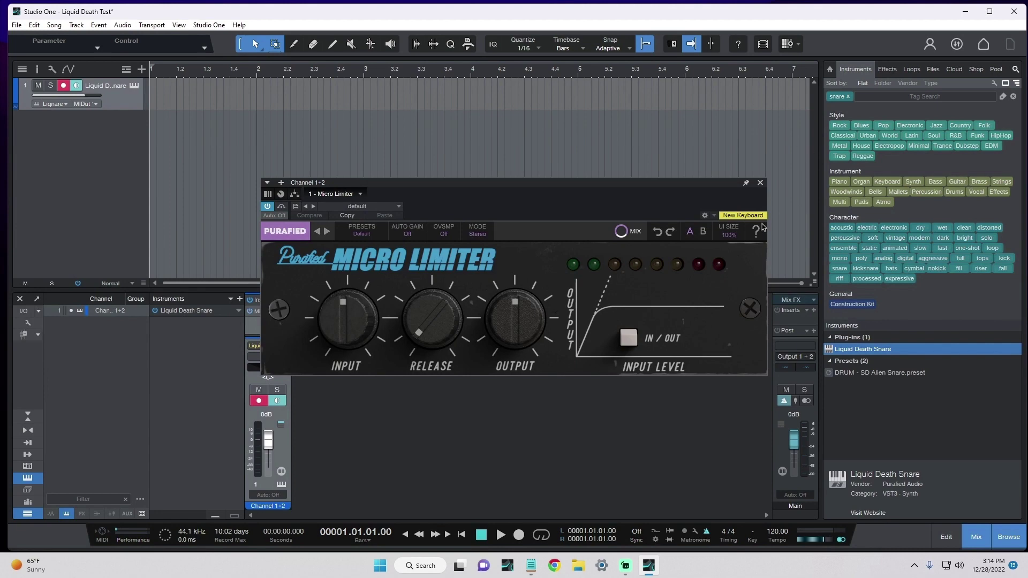
{"action": "left_click", "coordinate": [760, 184]}
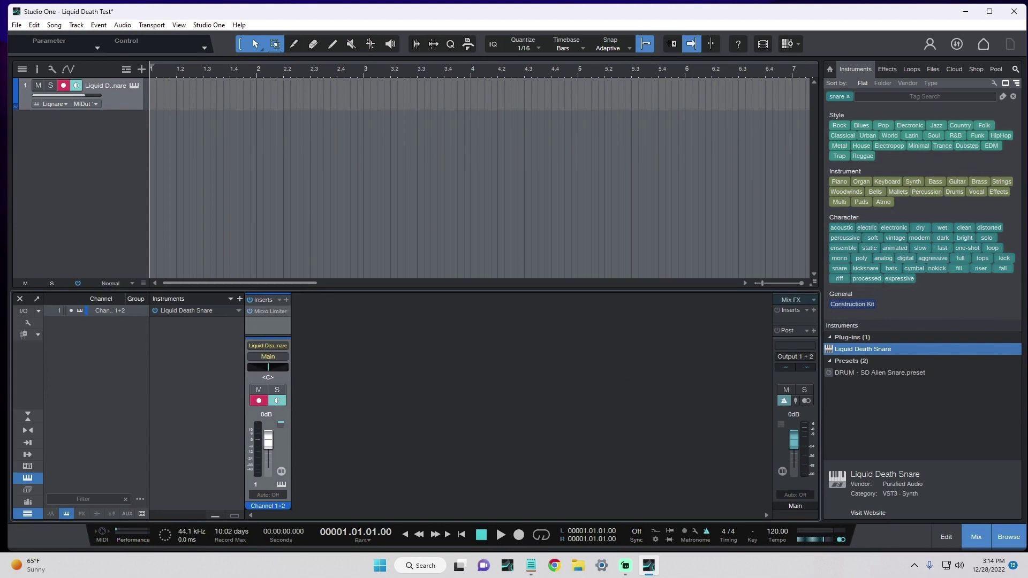